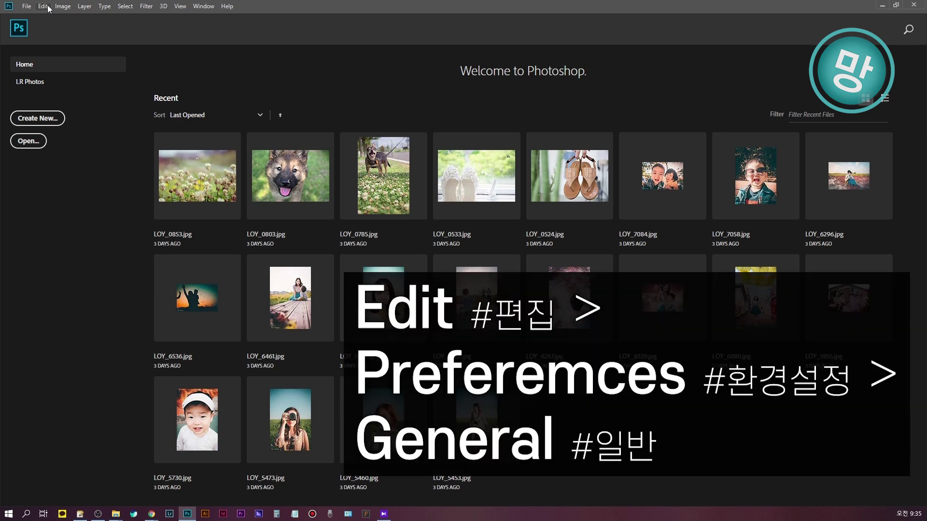
# Open the General preferences
pyautogui.click(48, 7)
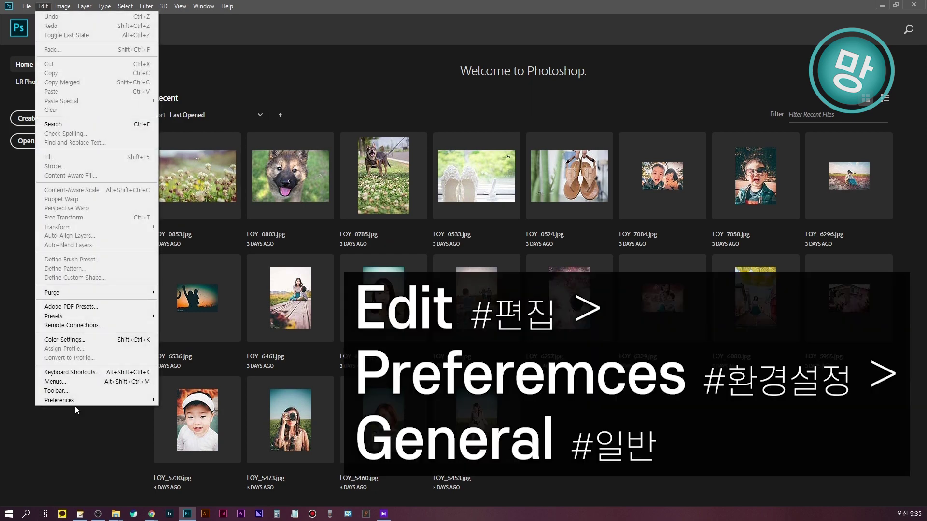
pyautogui.moveTo(76, 400)
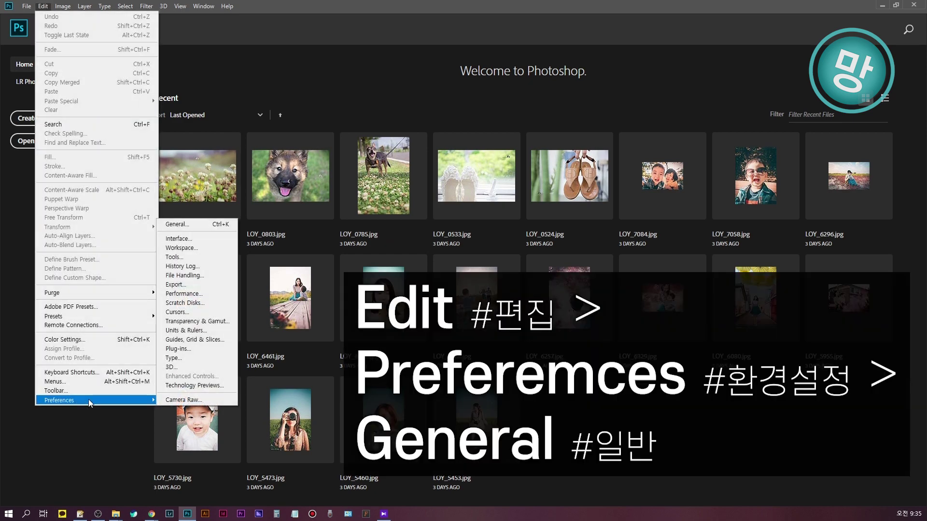
pyautogui.click(195, 225)
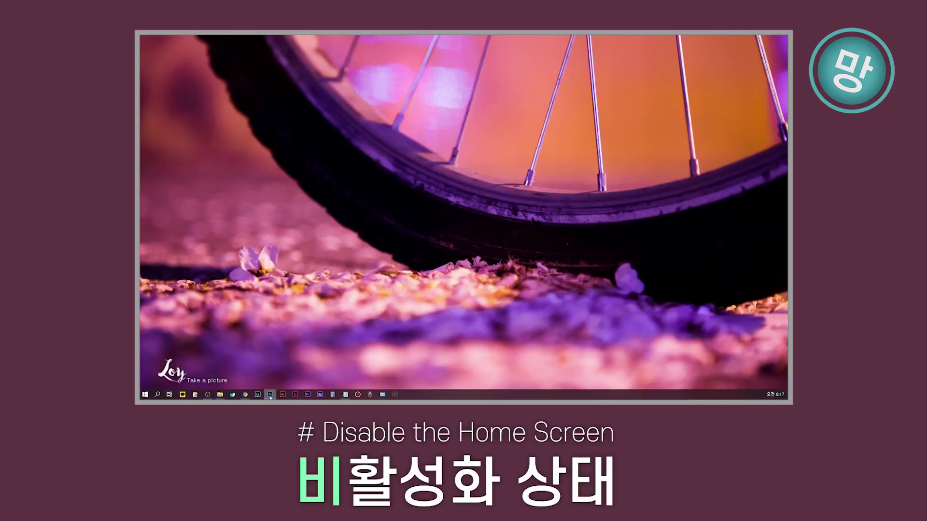
# Start Photoshop with Disable the Home Screen off and again with it on to compare the start-up views
pyautogui.click(270, 394)
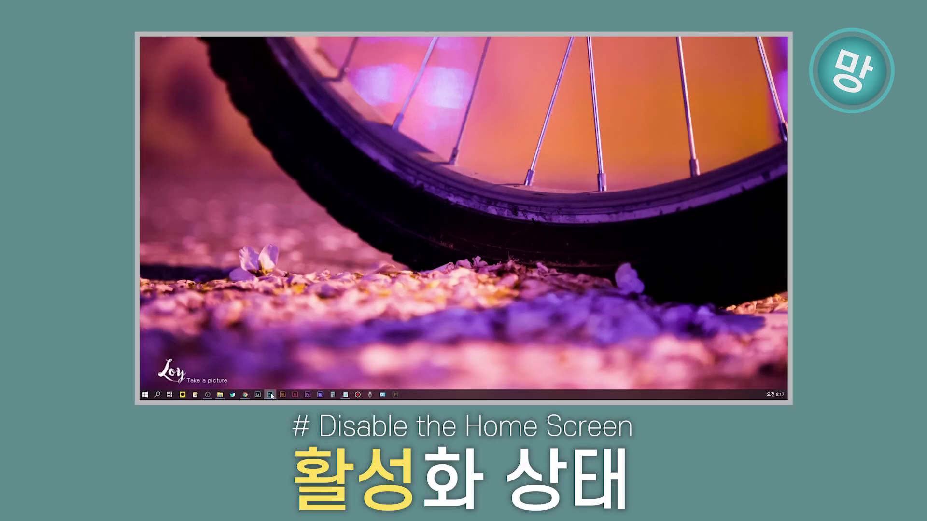
pyautogui.click(270, 395)
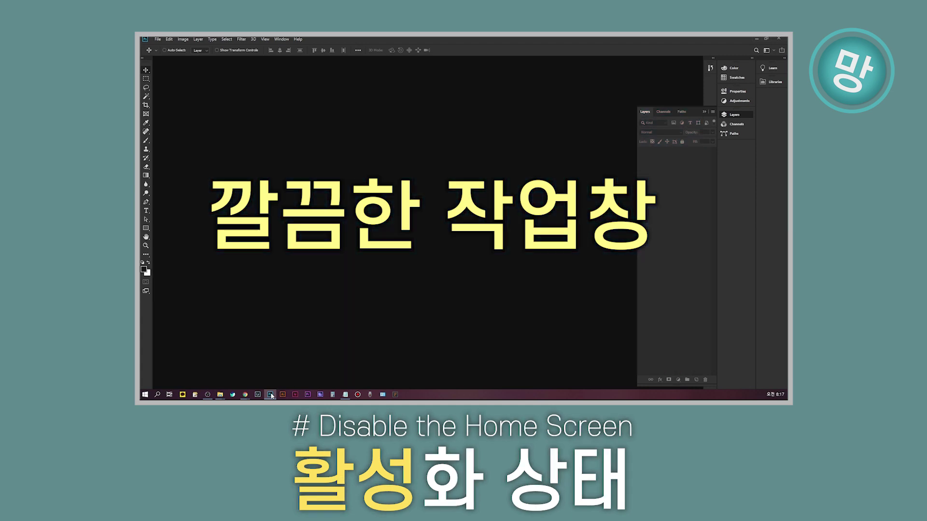
# Enable Resize Image During Place in the General preferences
pyautogui.hotkey('ctrl', 'k')
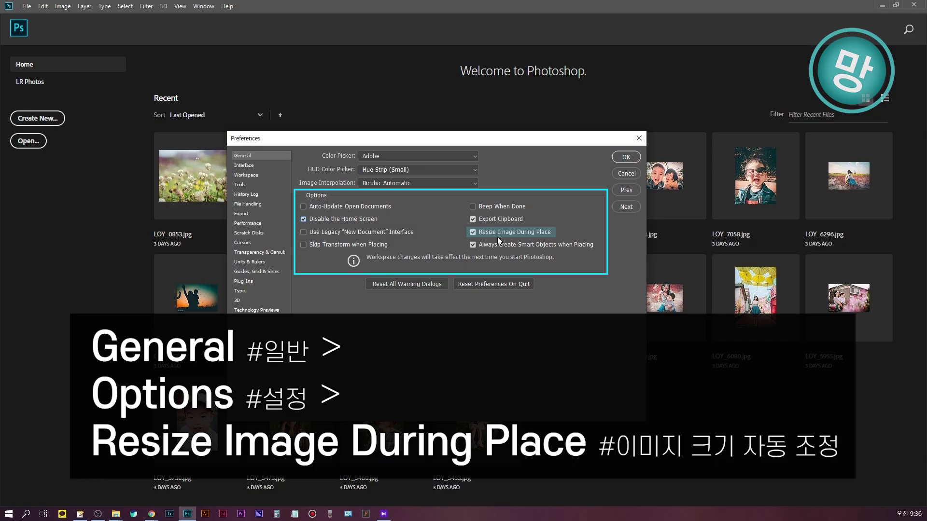
pyautogui.click(499, 234)
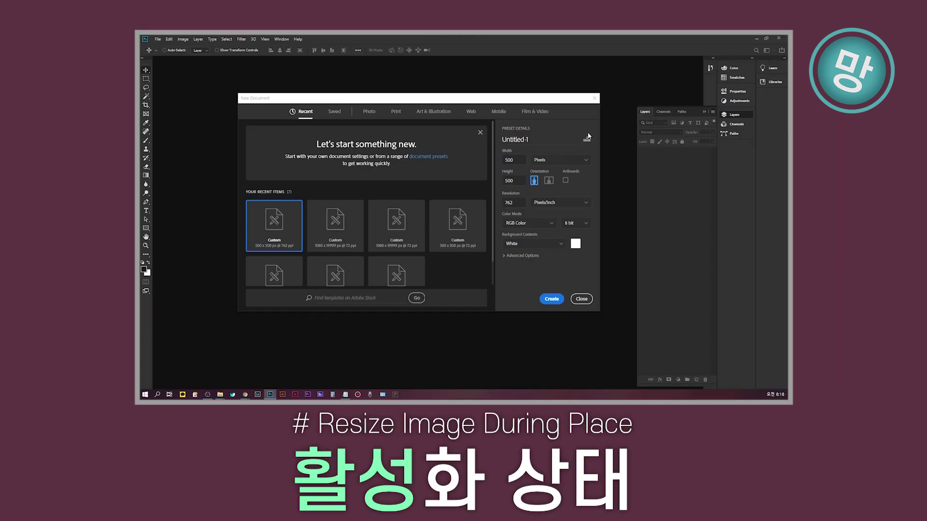
# Create a 500 × 500 px RGB document with a white background and place two photos fitted to the canvas
pyautogui.press('Return')
pyautogui.moveTo(418, 229); pyautogui.dragTo(437, 217)
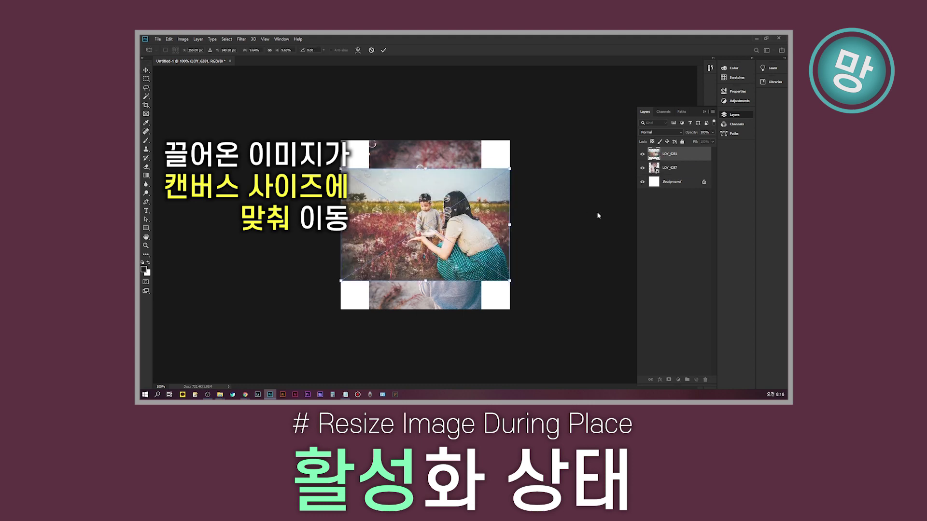
pyautogui.press('Return')
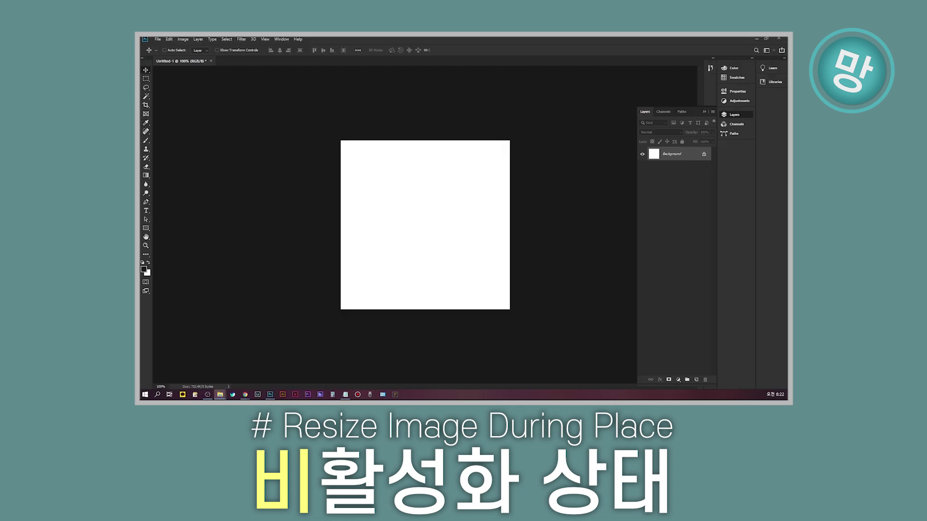
# Place the photo LOY_6257 into the blank canvas at its original size, with Resize Image During Place off
pyautogui.moveTo(424, 191); pyautogui.dragTo(424, 191)
pyautogui.press('Return')
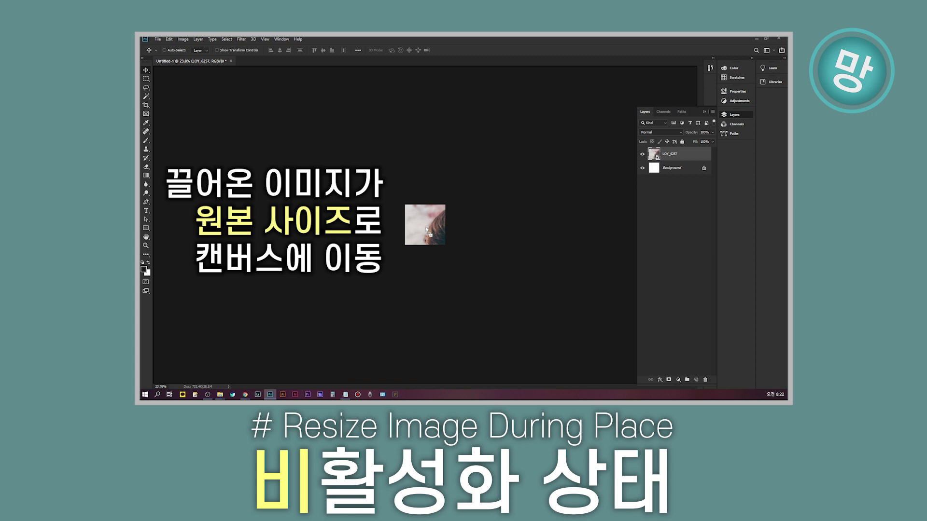
pyautogui.moveTo(427, 230); pyautogui.dragTo(427, 230)
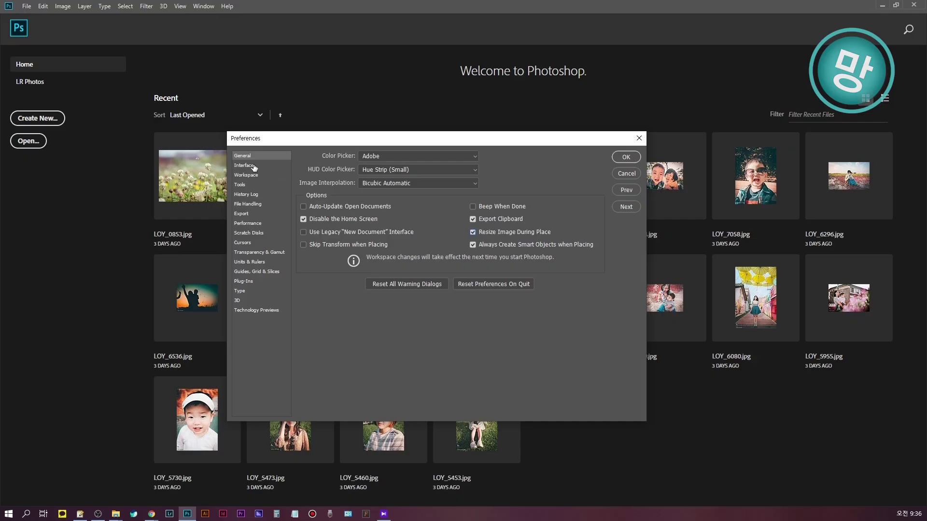
# Set the interface color theme to the darkest swatch
pyautogui.click(254, 166)
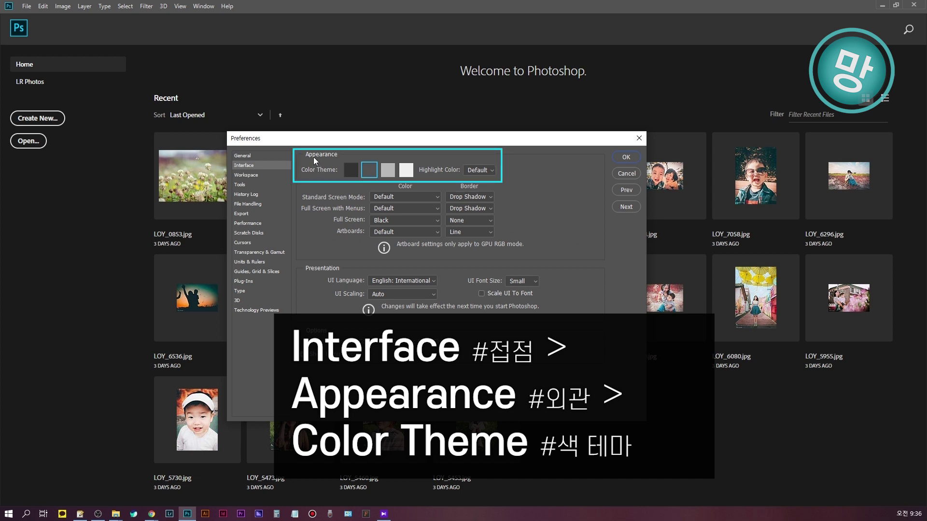
pyautogui.click(350, 171)
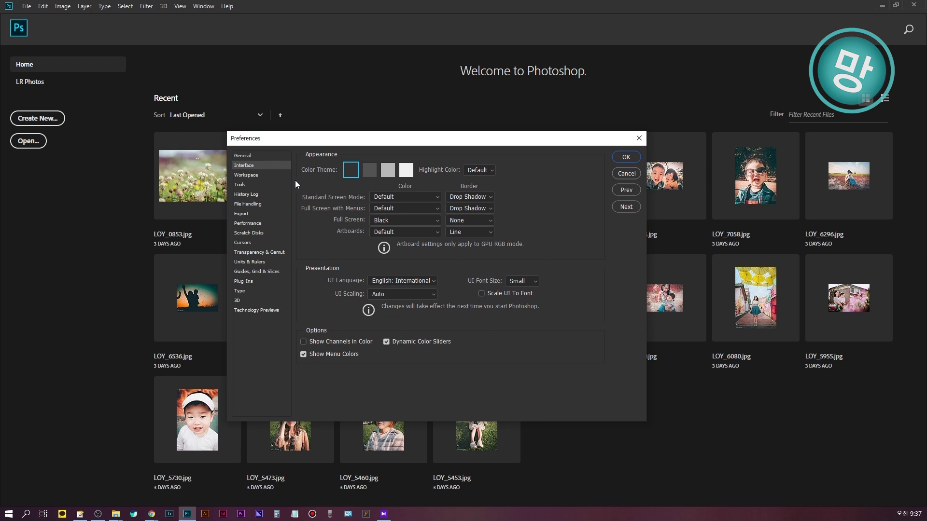
# Open the Tools preferences and test Zoom Clicked Point to Center by zooming into each of the photo's four corners
pyautogui.click(249, 186)
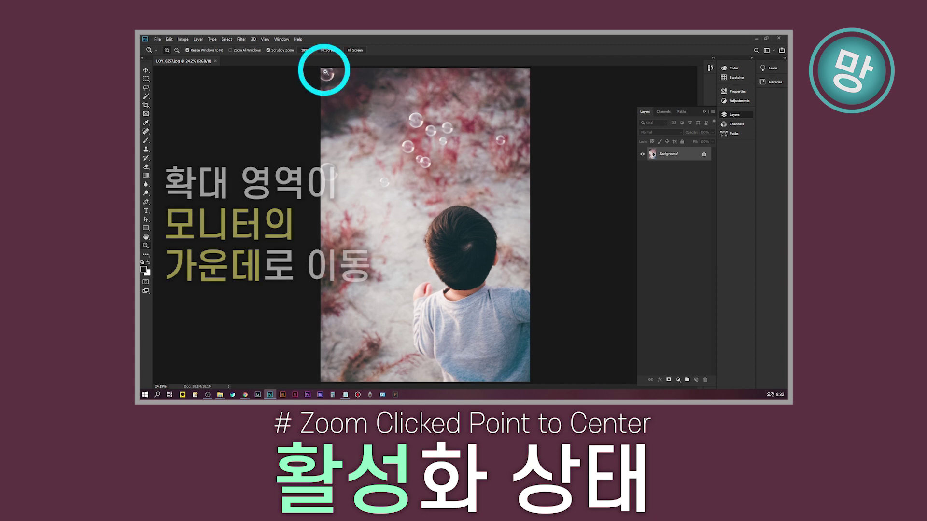
pyautogui.click(325, 72)
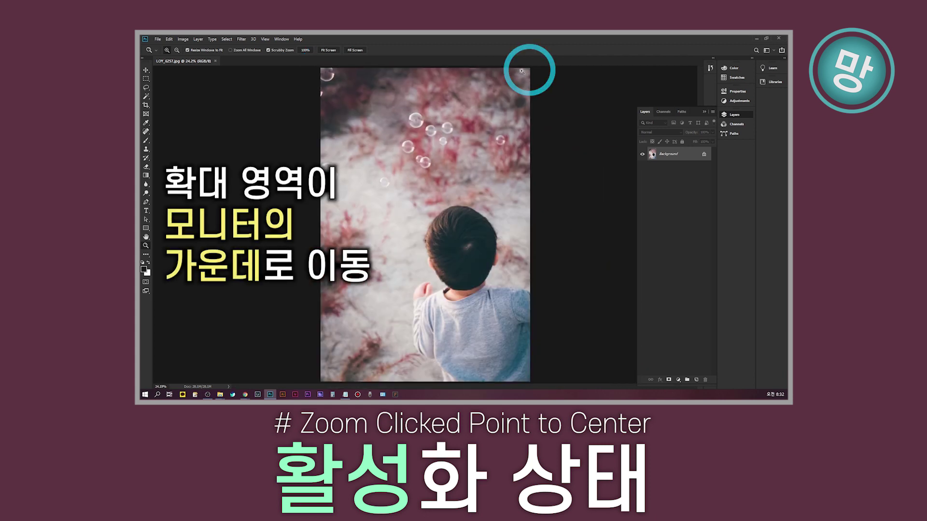
pyautogui.click(527, 72)
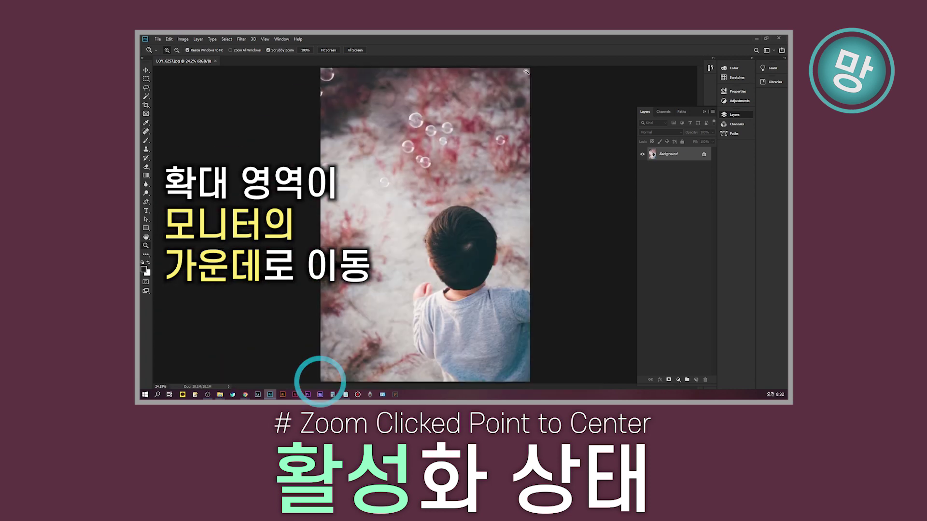
pyautogui.click(325, 379)
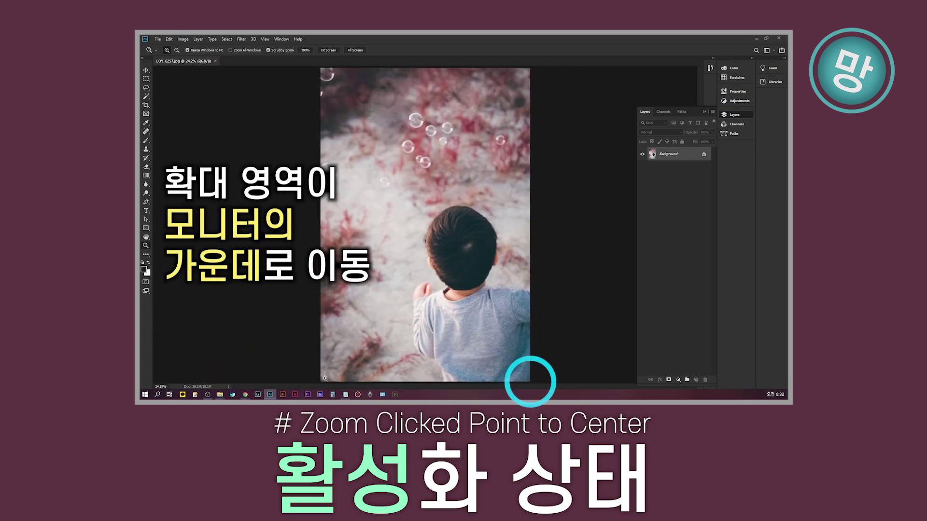
pyautogui.click(531, 381)
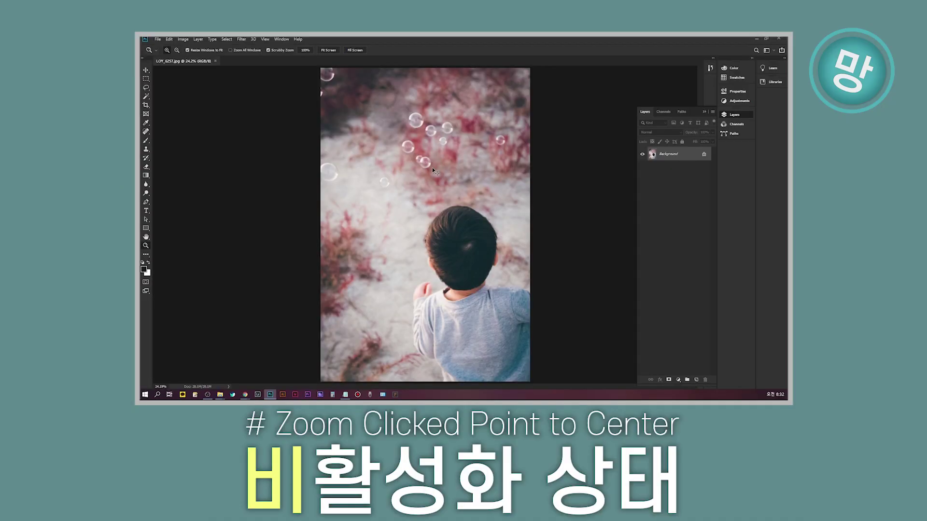
# Disable Zoom Clicked Point to Center in the Tools preferences
pyautogui.hotkey('ctrl', 'k')
pyautogui.click(306, 163)
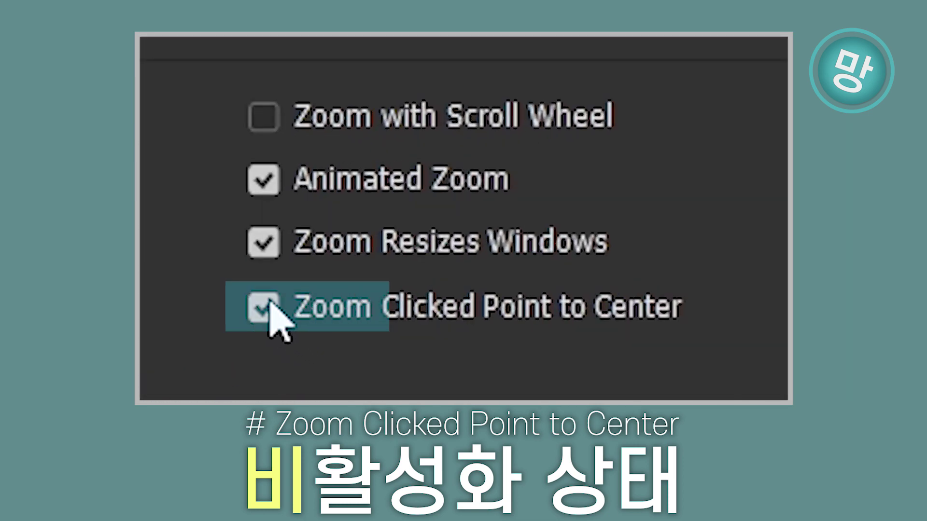
pyautogui.click(269, 304)
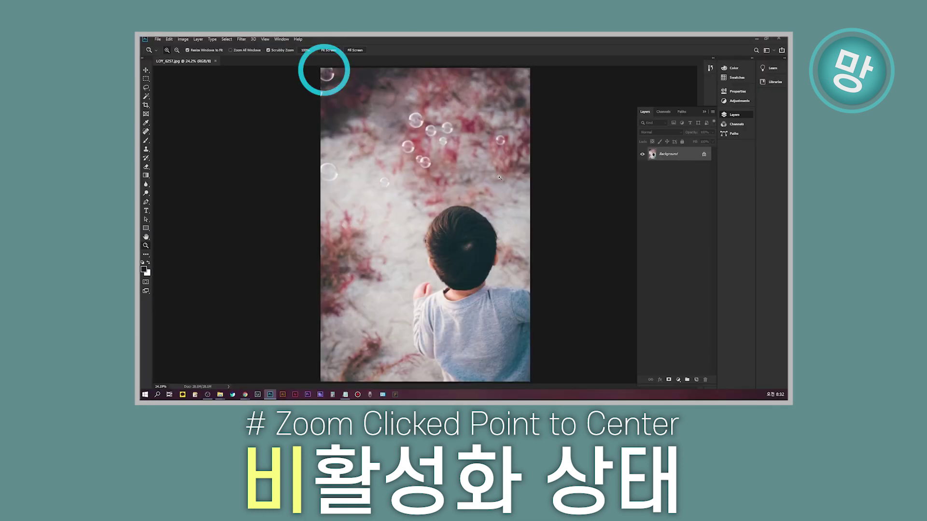
# Examine zooming at each of the photo's four corners with click-centering off, fitting the photo to the screen after each
pyautogui.click(328, 72)
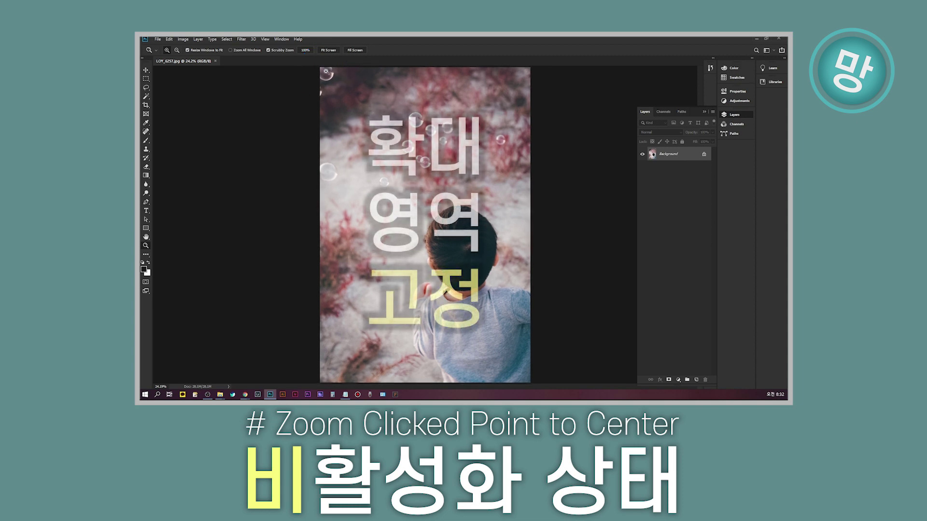
pyautogui.click(325, 71)
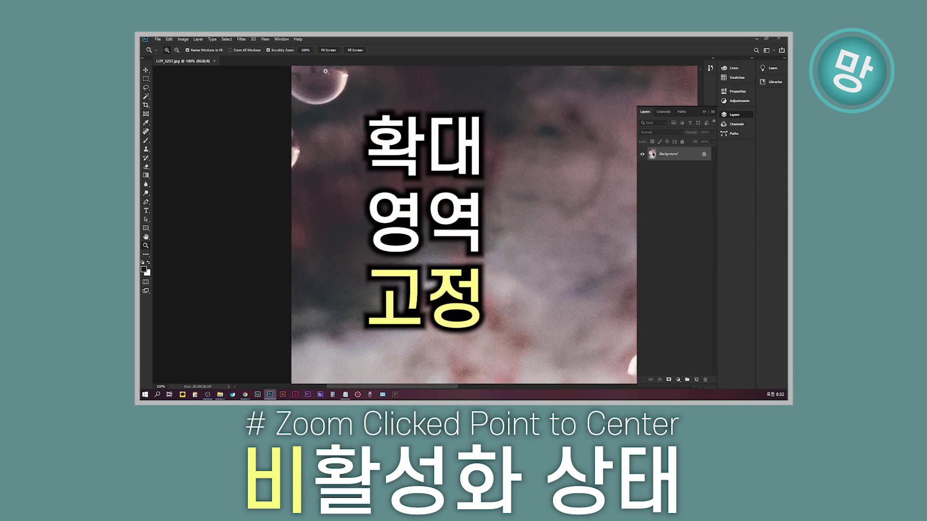
pyautogui.hotkey('ctrl', '0')
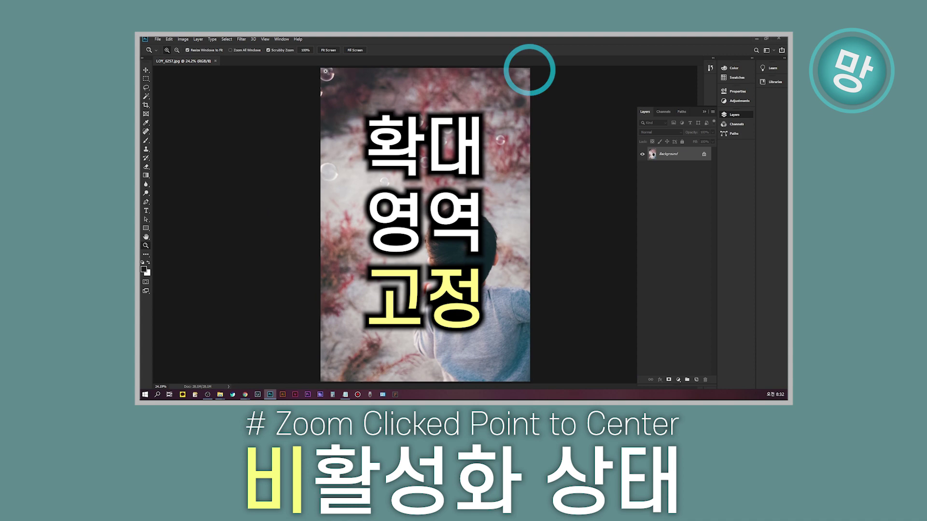
pyautogui.click(525, 73)
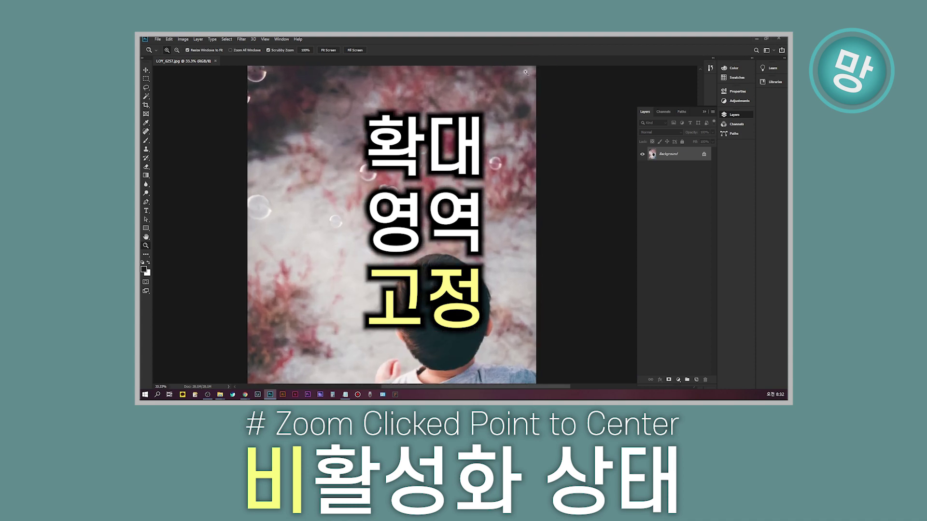
pyautogui.click(525, 73)
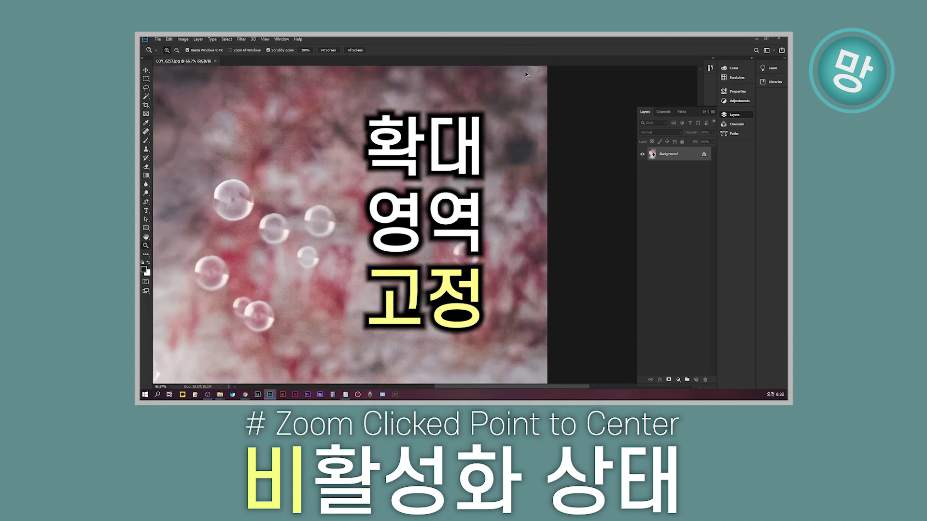
pyautogui.hotkey('ctrl', '0')
pyautogui.click(325, 377)
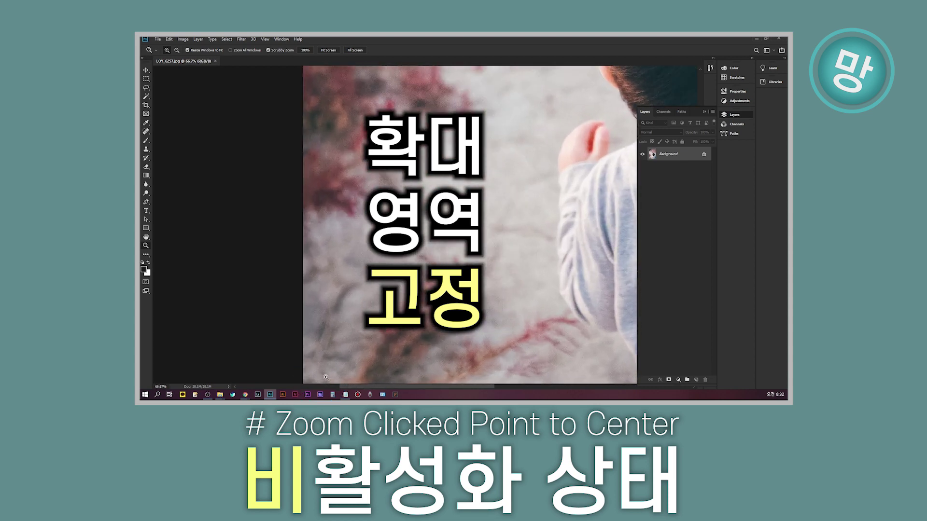
pyautogui.hotkey('ctrl', '0')
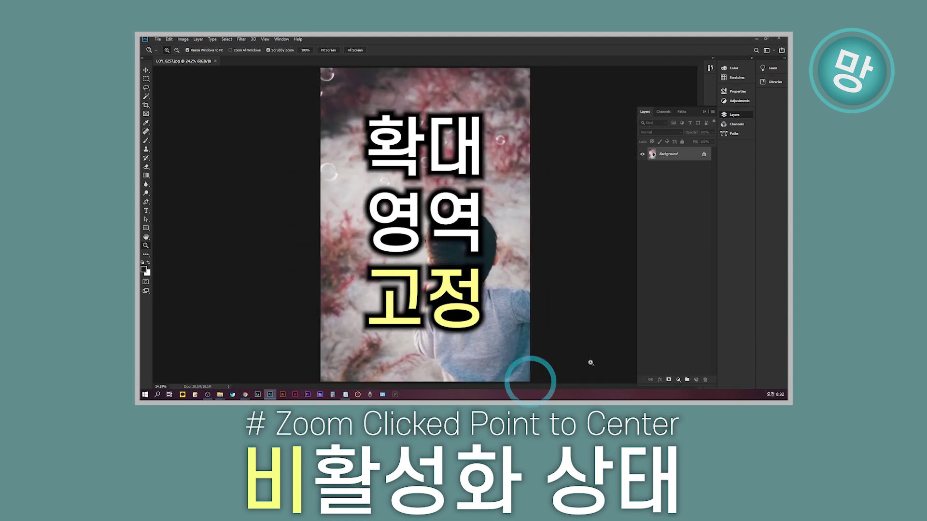
pyautogui.click(519, 378)
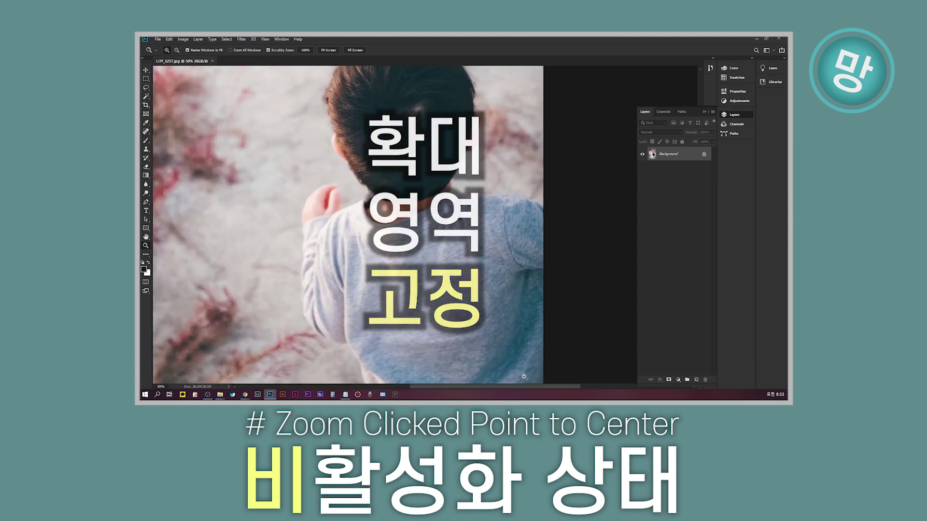
pyautogui.hotkey('ctrl', '0')
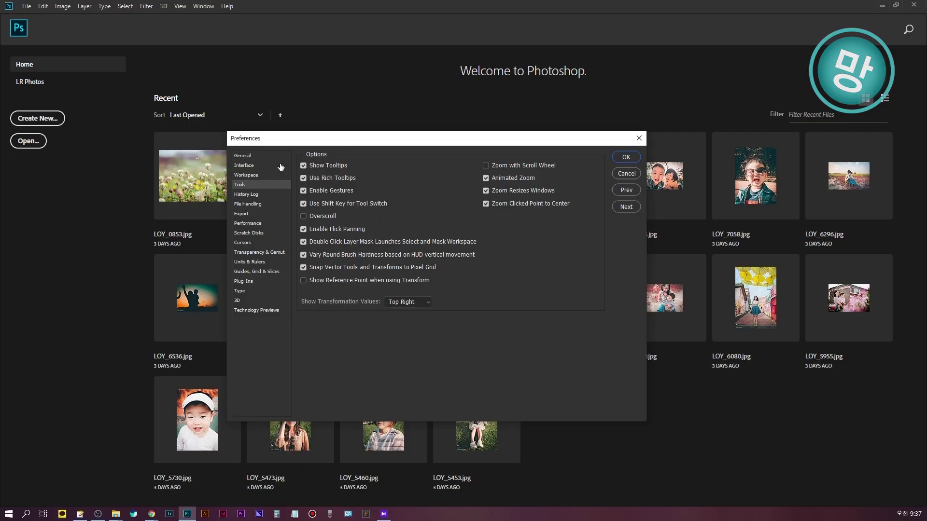
# Set the File Handling preferences to automatically save recovery information every 5 minutes
pyautogui.click(270, 203)
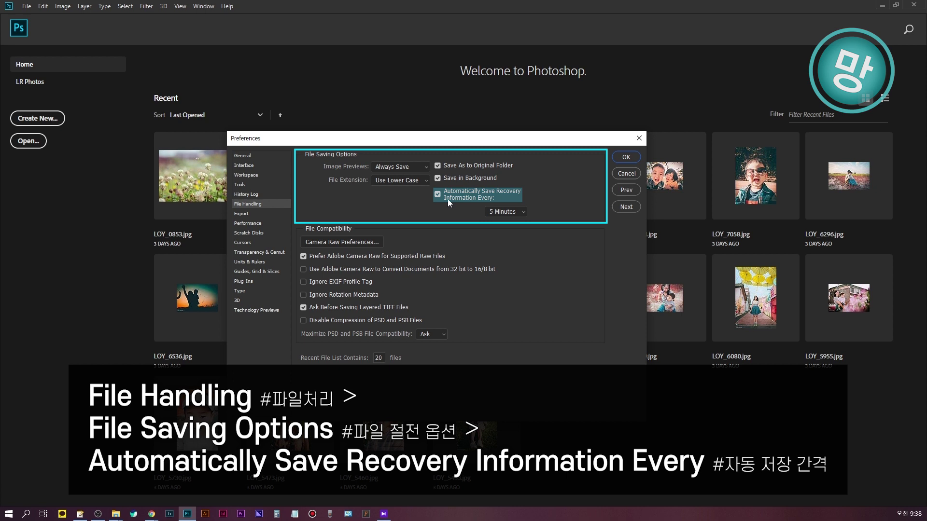
pyautogui.click(504, 215)
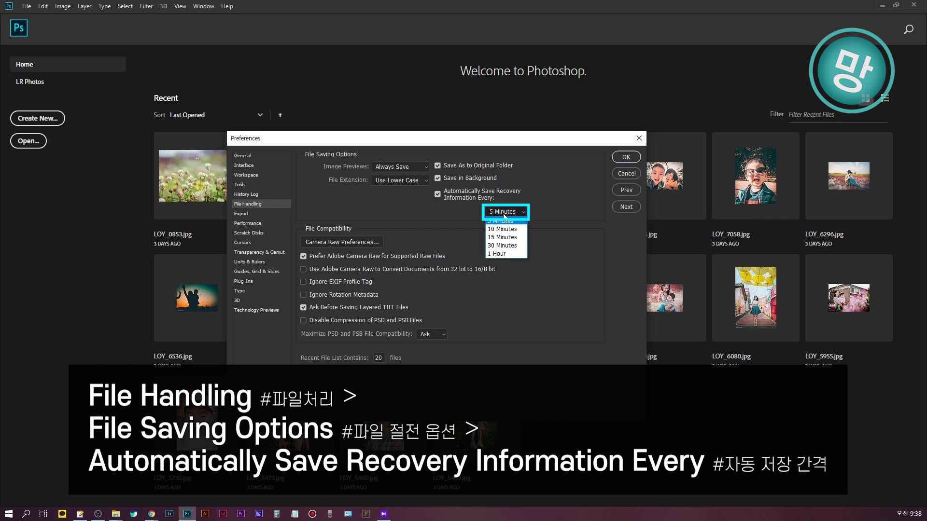
pyautogui.click(507, 222)
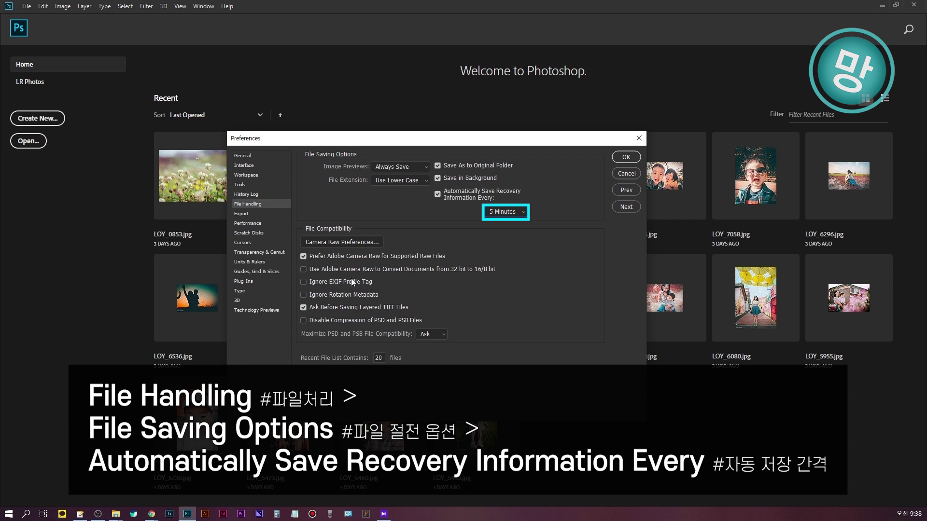
# Open the Export preferences and review the Quick Export Format settings alongside the File commands
pyautogui.click(243, 213)
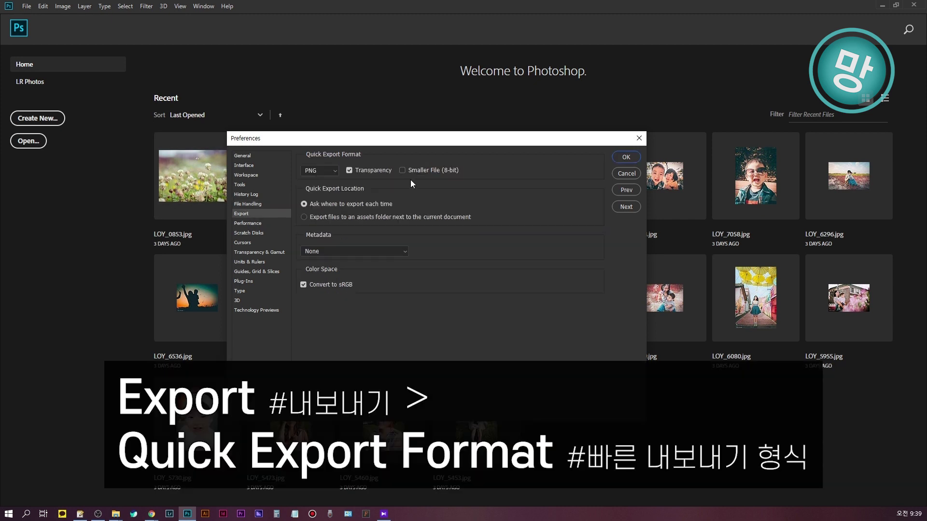
pyautogui.click(26, 6)
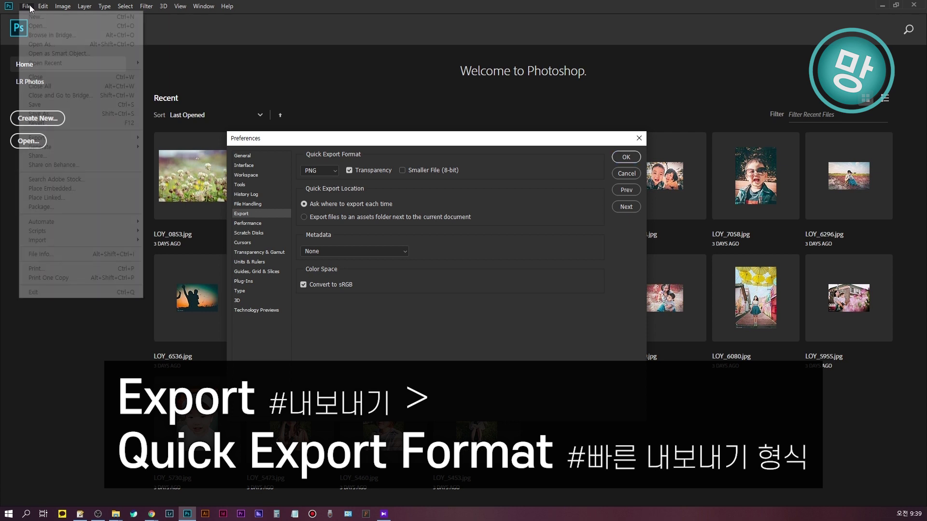
pyautogui.click(27, 6)
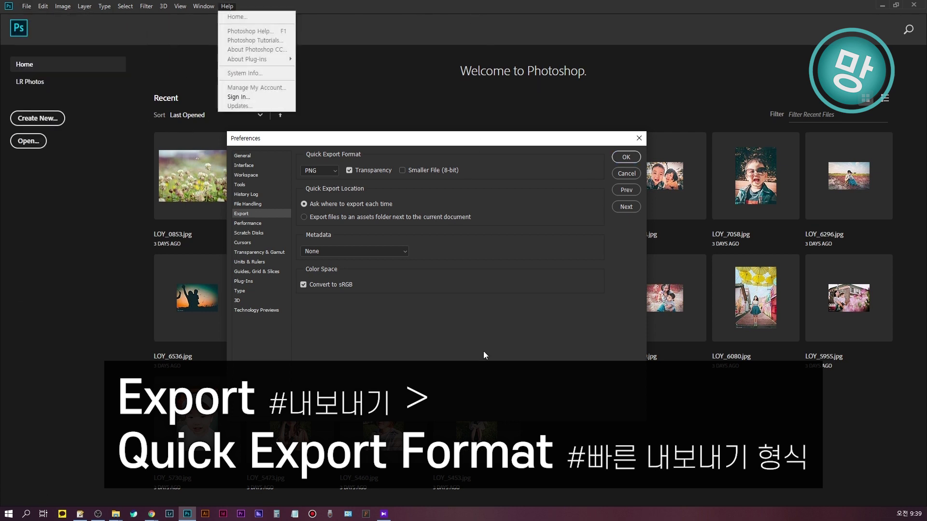
# Set the Quick Export Format to JPG with quality 100 in the Export preferences
pyautogui.click(484, 355)
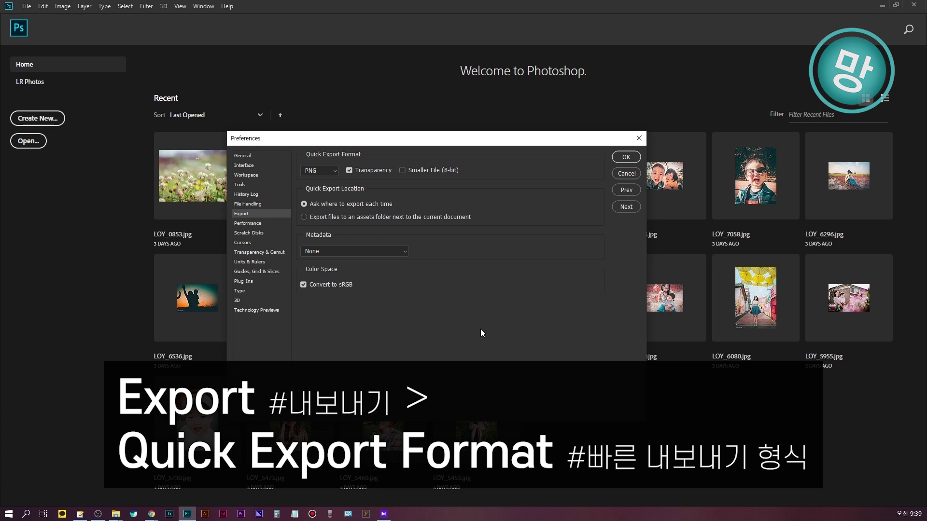
pyautogui.click(321, 172)
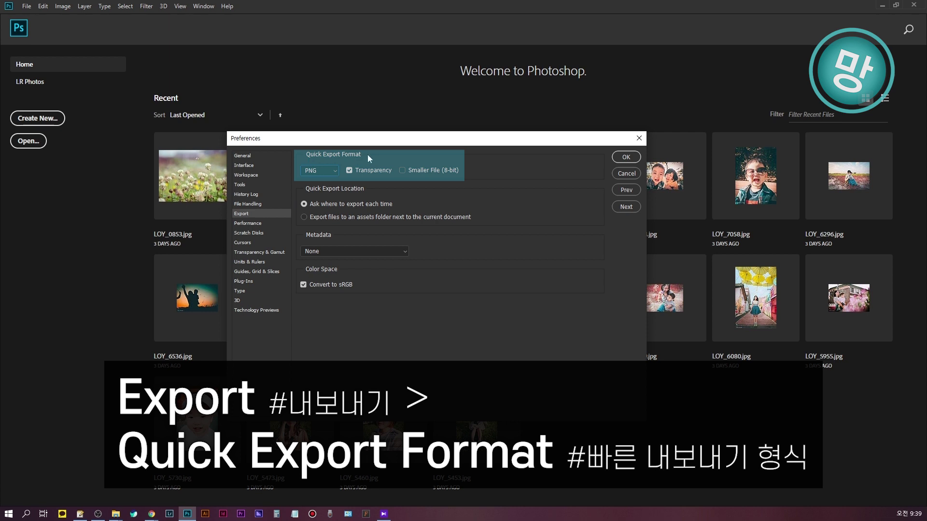
pyautogui.click(338, 171)
pyautogui.click(327, 194)
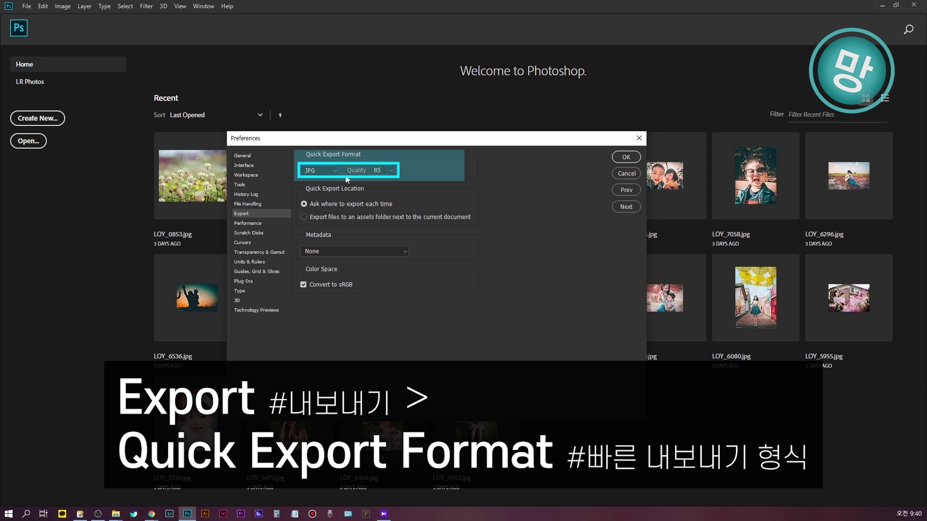
pyautogui.click(391, 170)
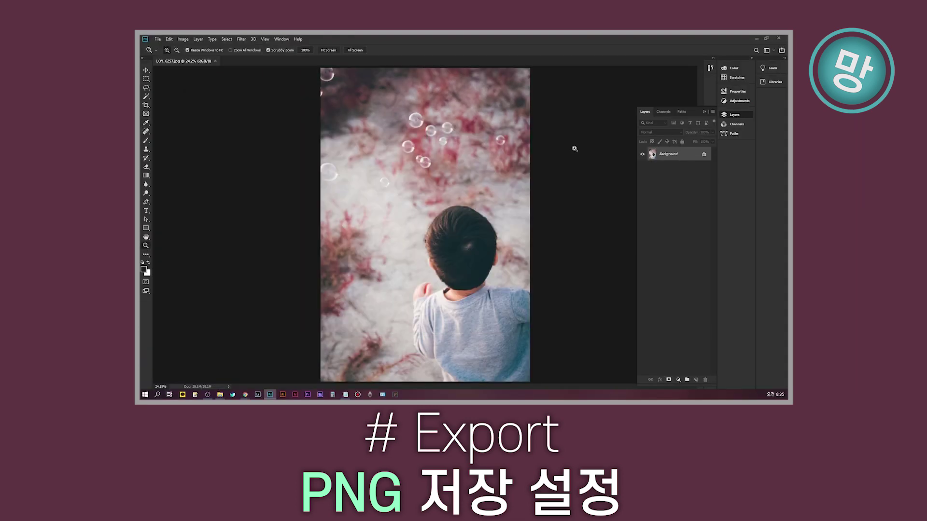
# Quick-export the open photo LOY_6257 as PNG and check the exported file in its folder
pyautogui.click(158, 39)
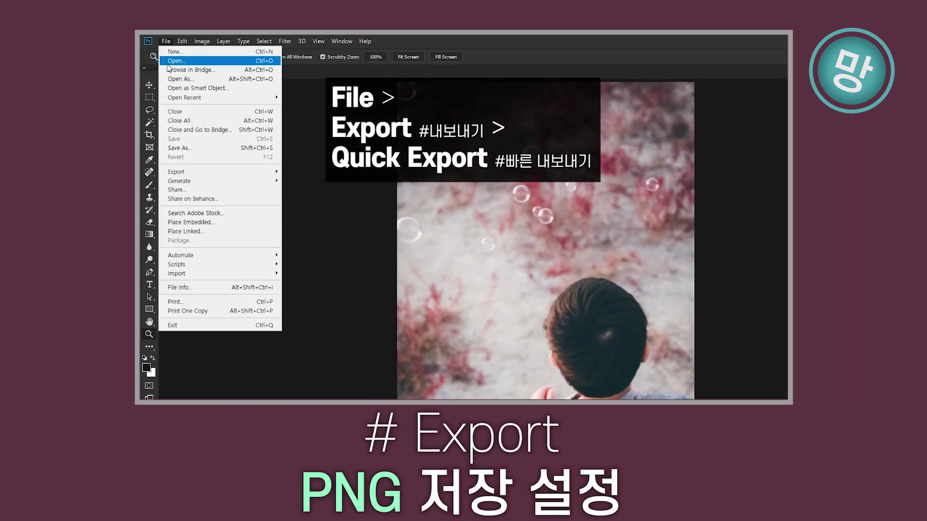
pyautogui.moveTo(191, 203)
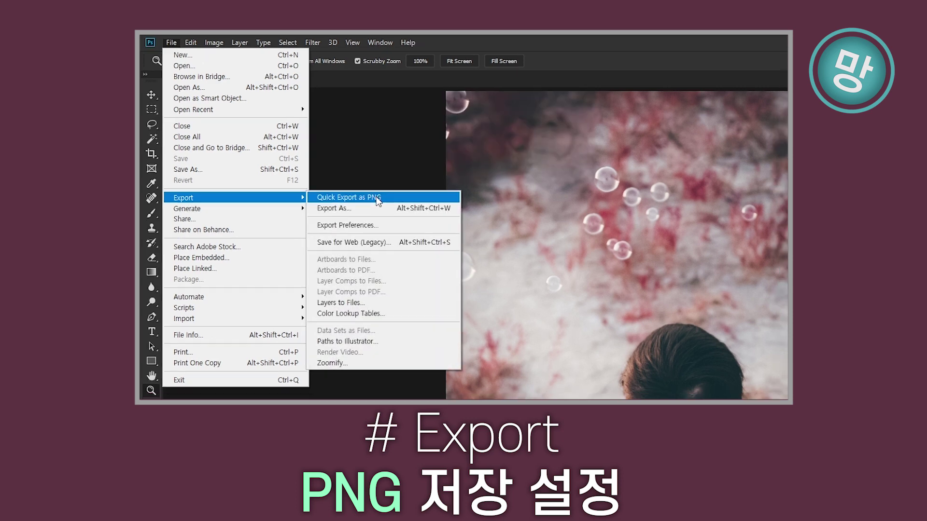
pyautogui.click(377, 201)
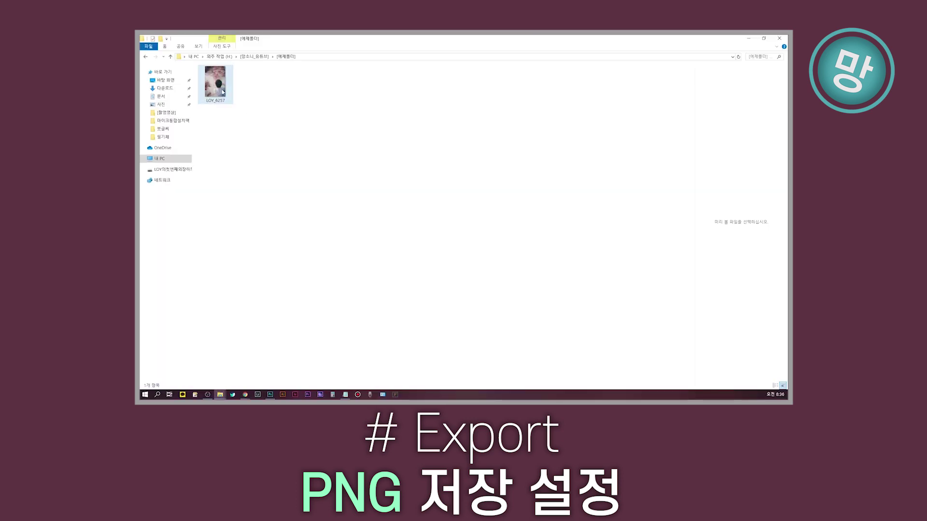
pyautogui.moveTo(222, 92)
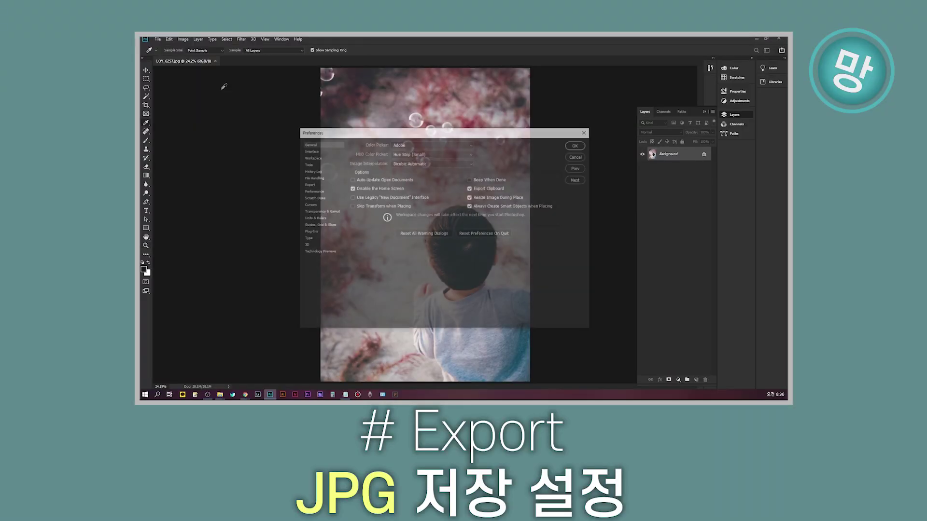
# With the LOY_6257 photo open, switch the quick export format in the preferences to JPG
pyautogui.click(288, 198)
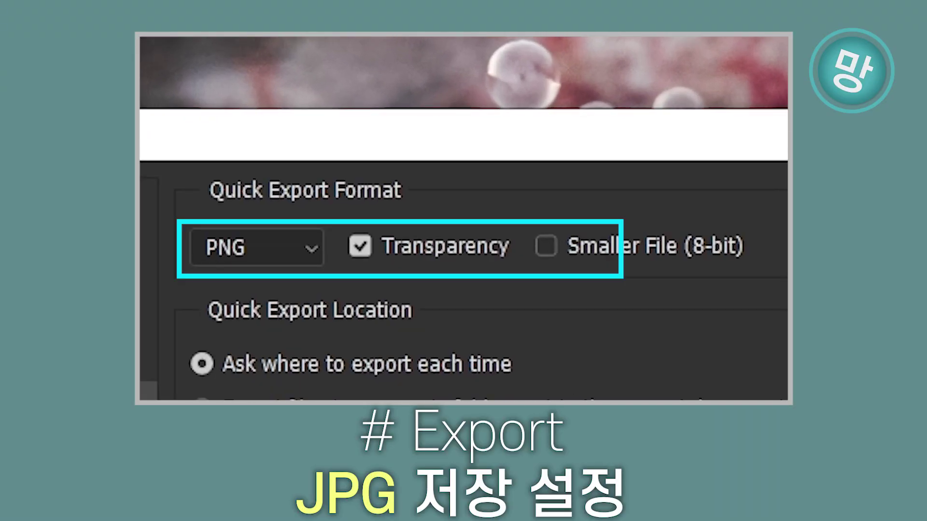
pyautogui.click(361, 160)
pyautogui.click(267, 318)
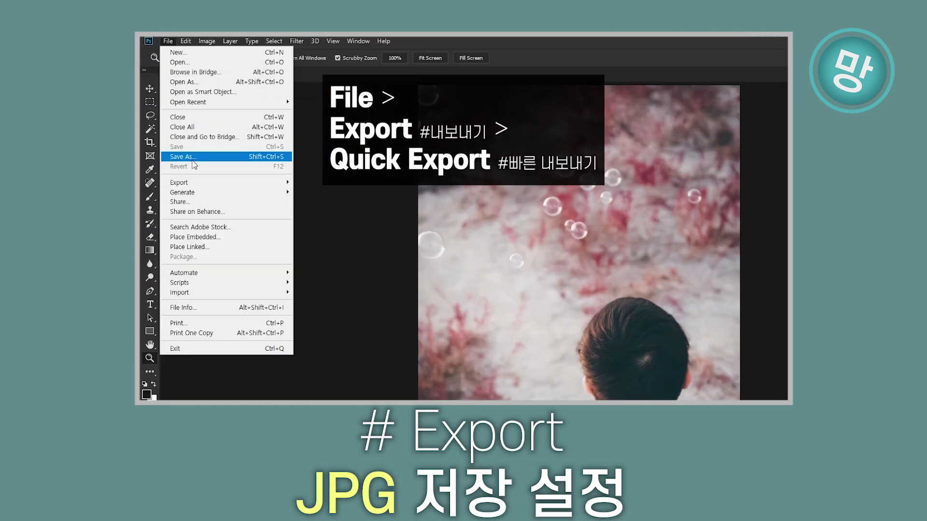
# Quick-export the photo LOY_6257 as JPG and compare the file details of the PNG and JPG versions in the folder
pyautogui.moveTo(241, 200)
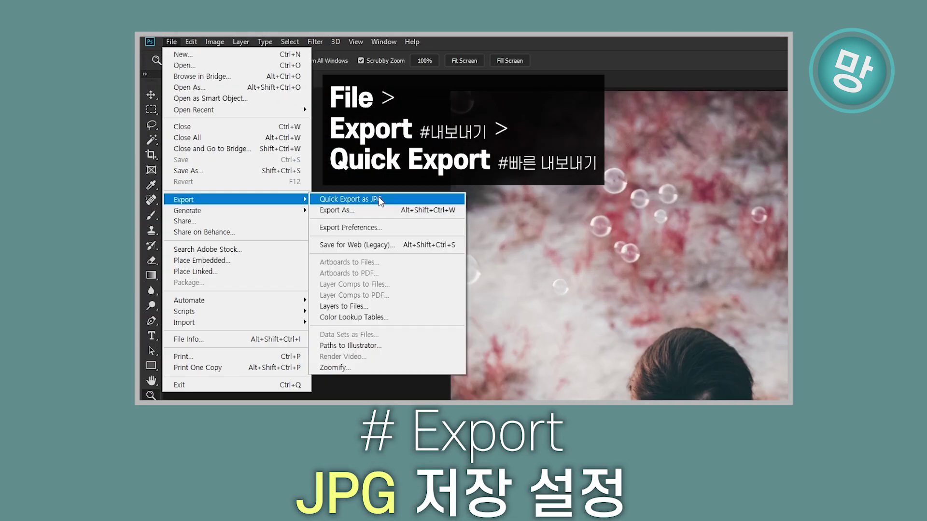
pyautogui.click(379, 199)
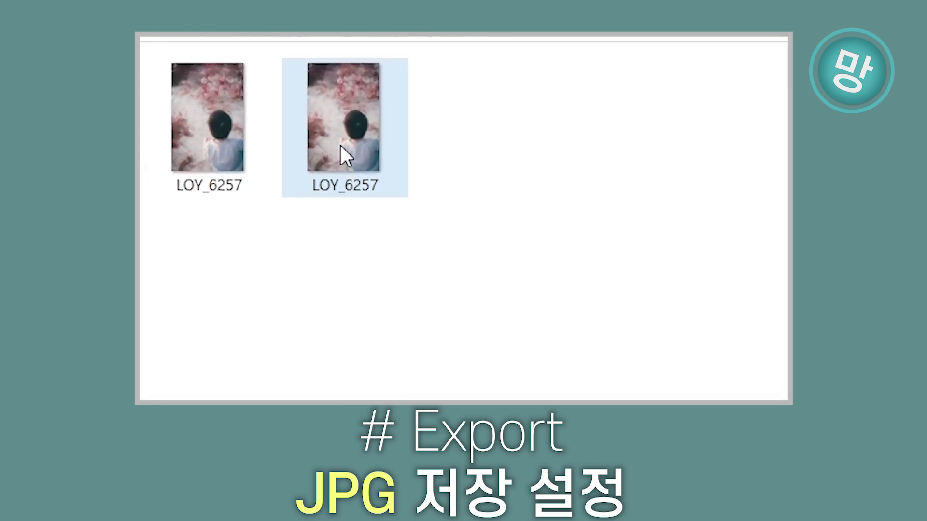
pyautogui.moveTo(340, 146)
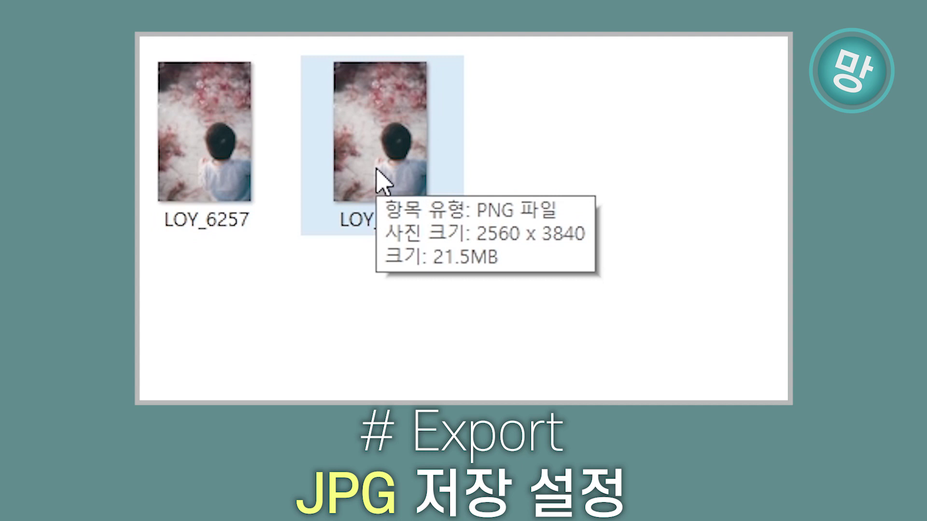
pyautogui.moveTo(229, 186)
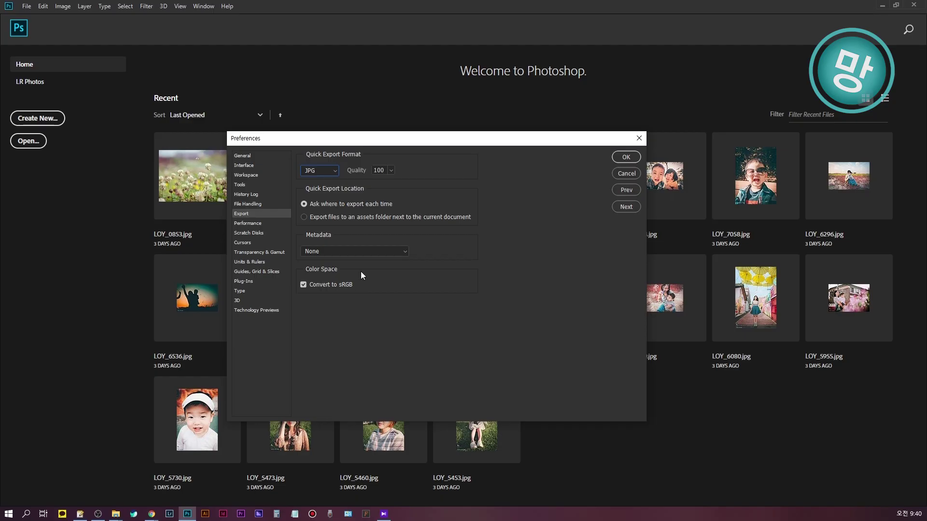
# In the Performance preferences, lower and raise the memory Photoshop may use, leaving it at 20965 MB
pyautogui.click(251, 223)
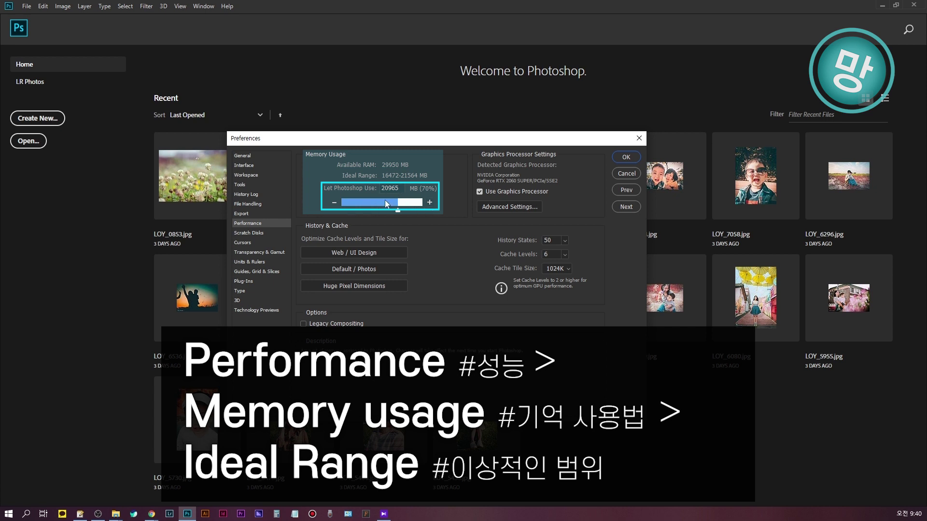
pyautogui.click(334, 202)
pyautogui.click(431, 206)
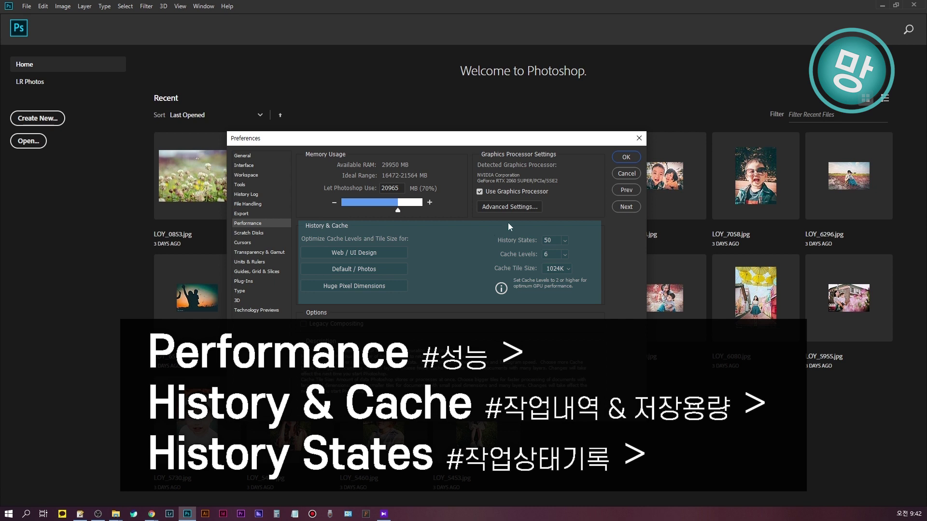
# Set the history states to 100 and try the Web / UI Design and Default / Photos cache presets
pyautogui.doubleClick(549, 241)
pyautogui.write('100')
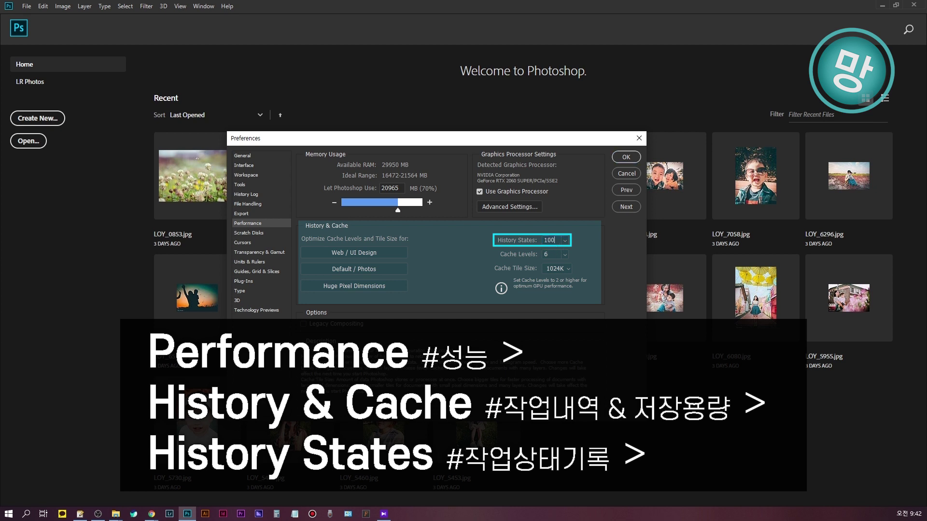
pyautogui.click(352, 253)
pyautogui.click(345, 274)
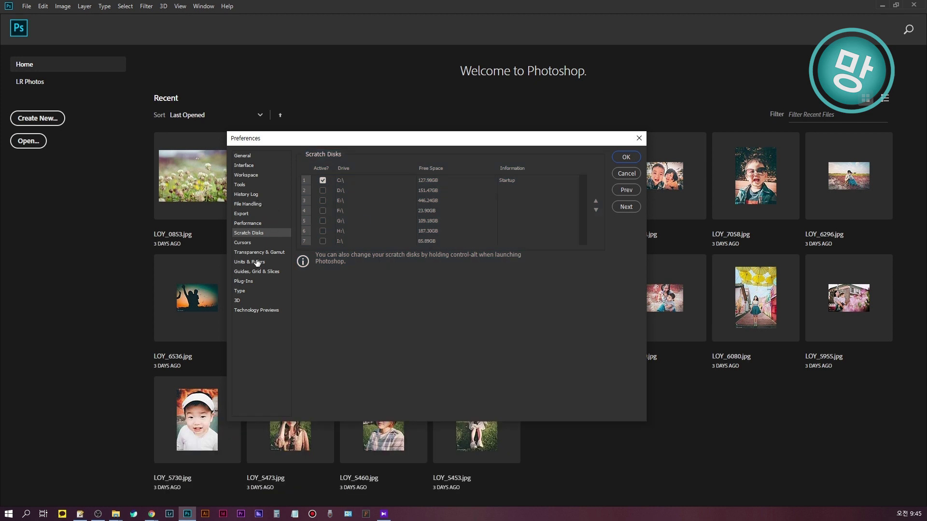
# Set the ruler units to Pixels in the Units & Rulers preferences
pyautogui.click(257, 262)
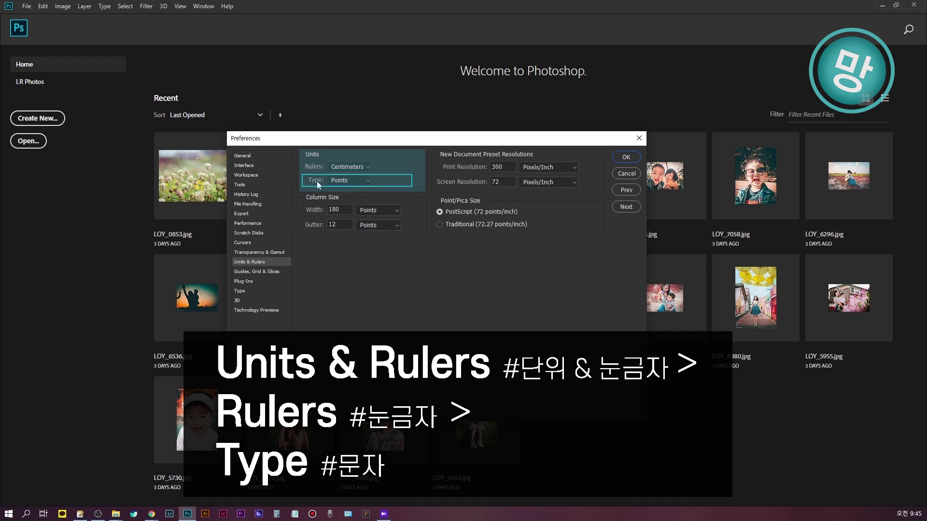
pyautogui.click(352, 166)
pyautogui.click(355, 177)
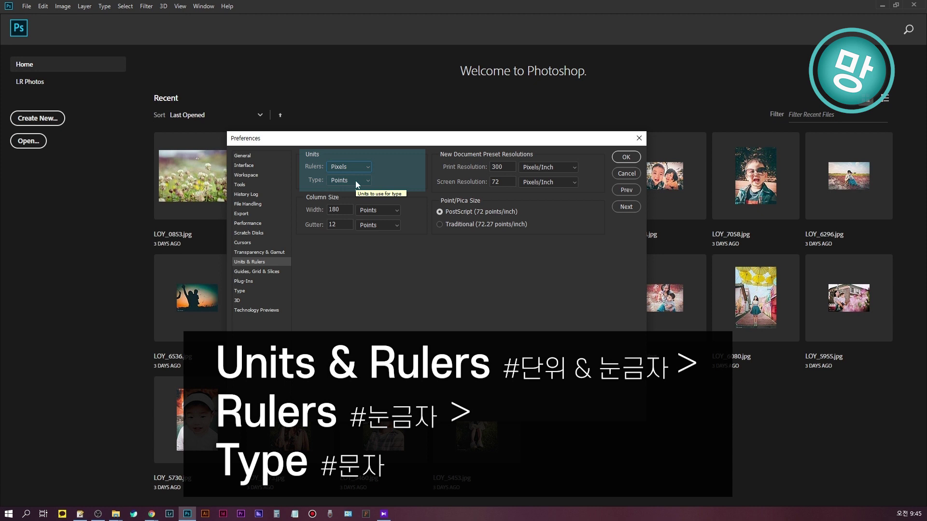
# Review the smart guide color and gridline unit choices in the Guides, Grid & Slices preferences
pyautogui.click(267, 272)
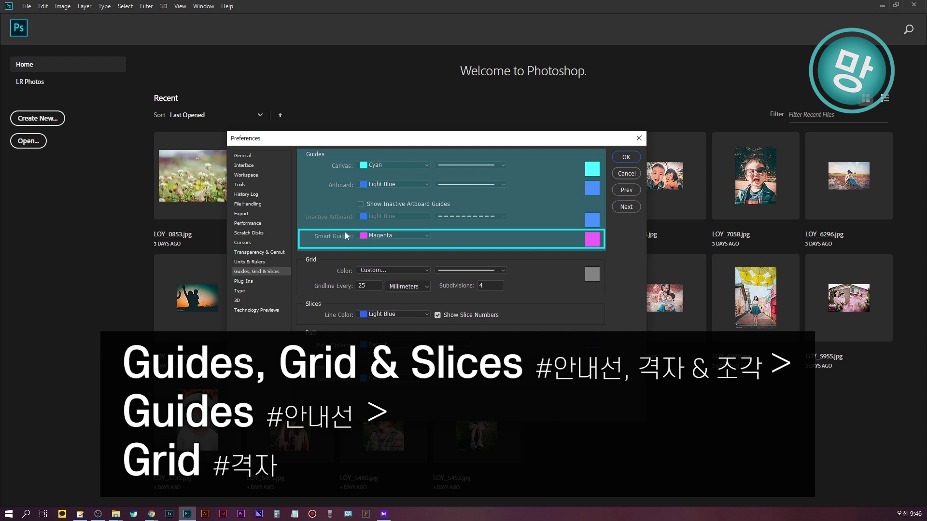
pyautogui.click(398, 233)
pyautogui.click(395, 235)
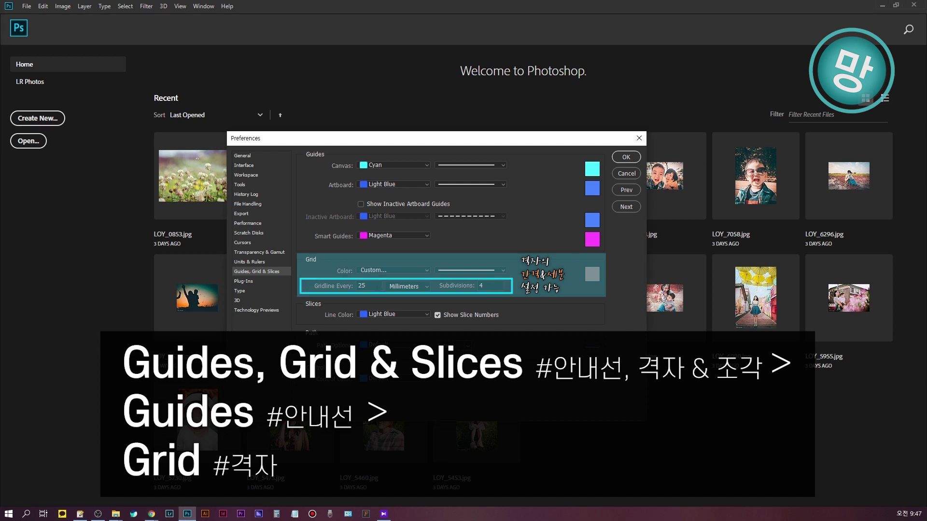
pyautogui.click(409, 287)
pyautogui.click(410, 295)
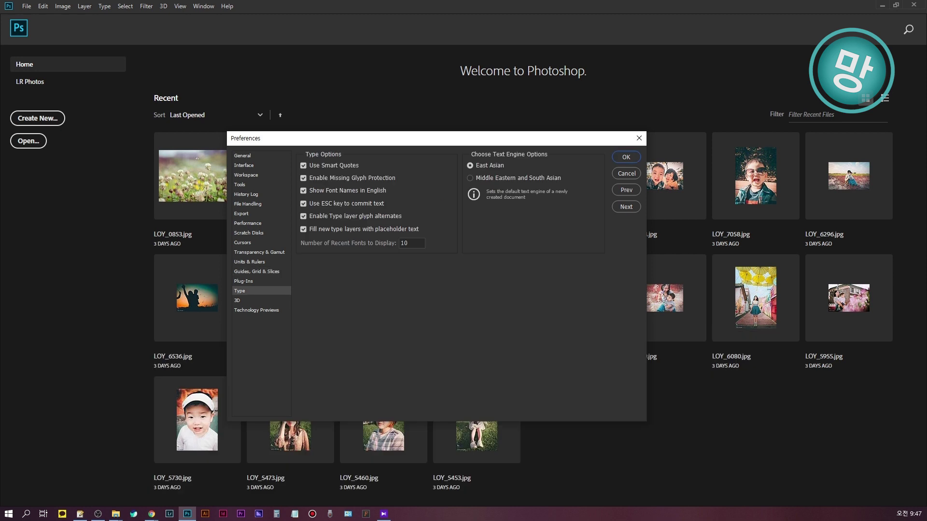
# Turn off Show Font Names in English in the Type preferences
pyautogui.click(332, 195)
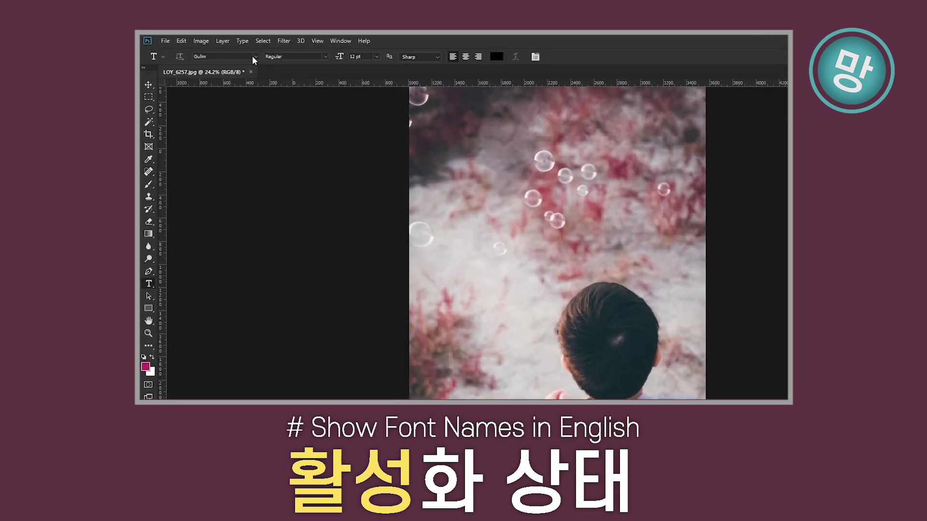
# Browse the Type tool's font list to examine how font names appear with the English names option enabled
pyautogui.click(222, 50)
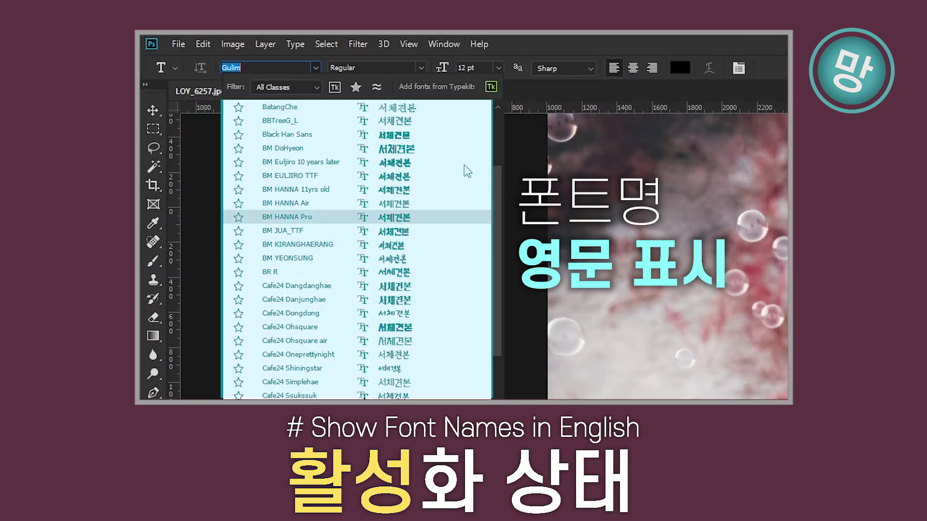
pyautogui.scroll(-1, 310, 382)
pyautogui.scroll(1, 313, 242)
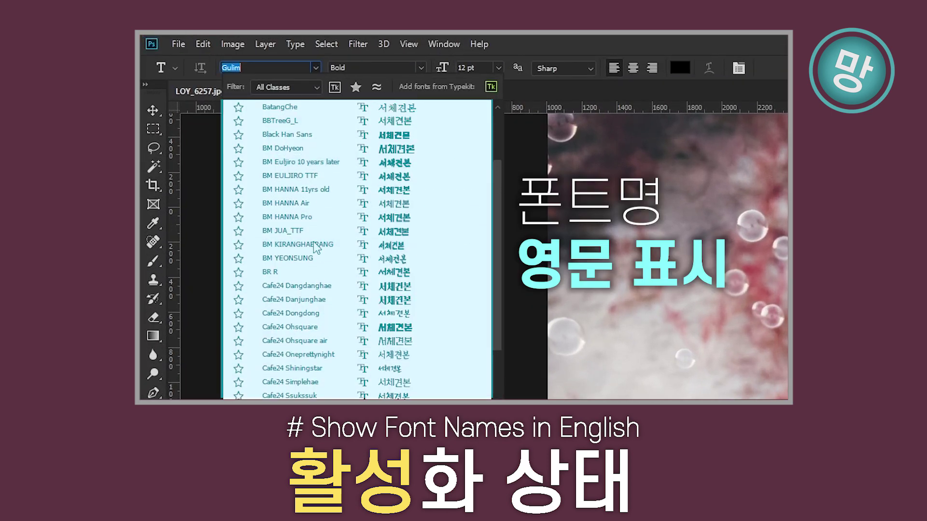
pyautogui.scroll(5, 315, 247)
pyautogui.scroll(-15, 293, 147)
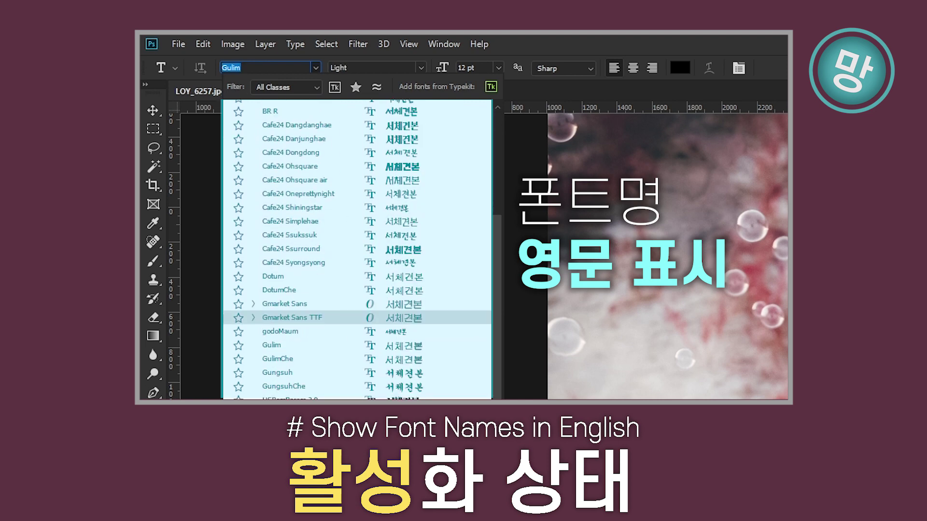
pyautogui.scroll(-20, 309, 294)
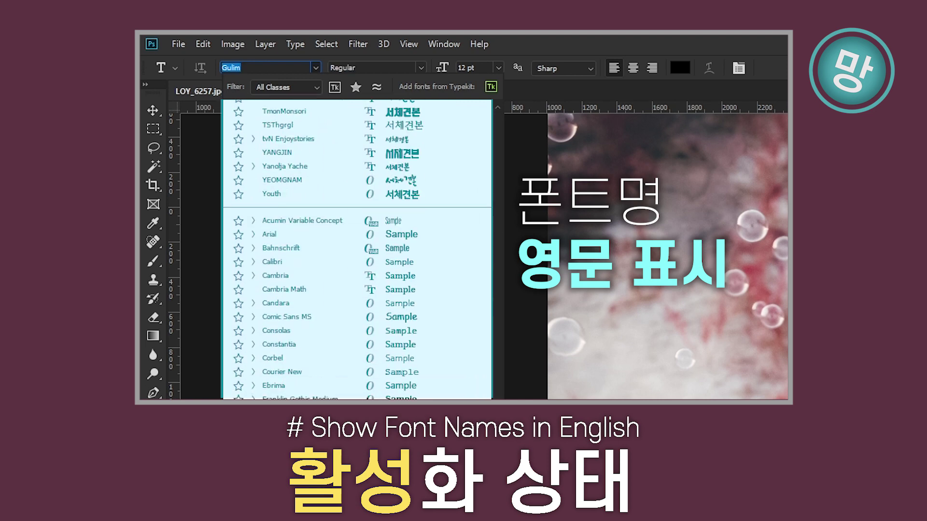
pyautogui.scroll(-10, 309, 271)
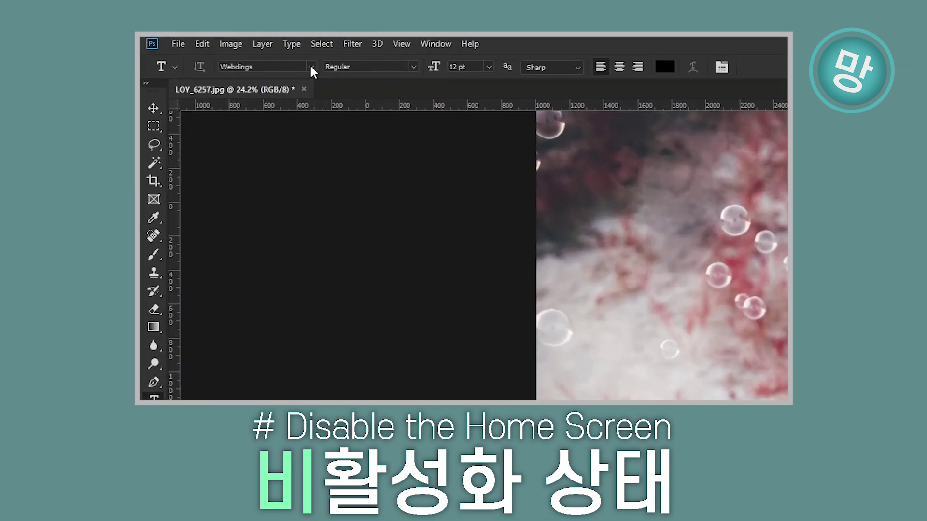
# Browse the font list again to examine how Korean font names appear with the English names option disabled
pyautogui.click(231, 51)
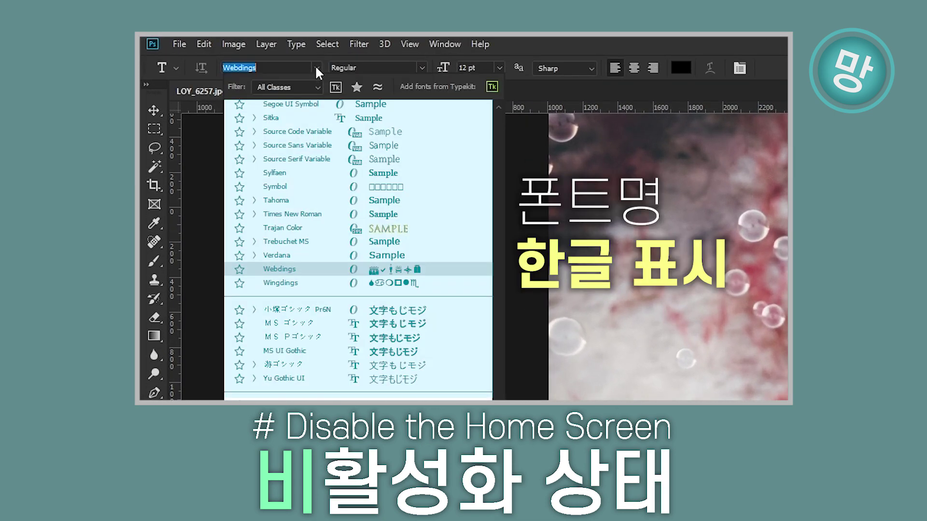
pyautogui.scroll(5, 238, 102)
pyautogui.scroll(20, 330, 164)
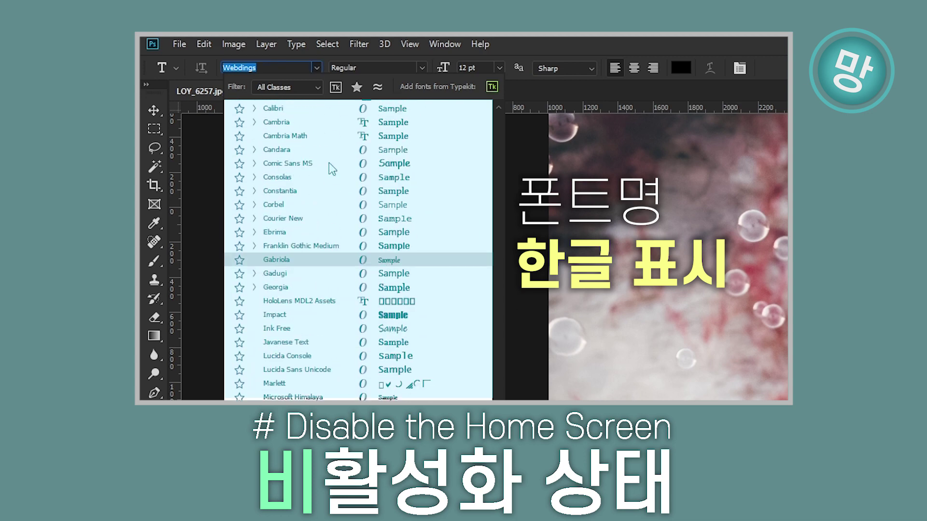
pyautogui.scroll(10, 328, 164)
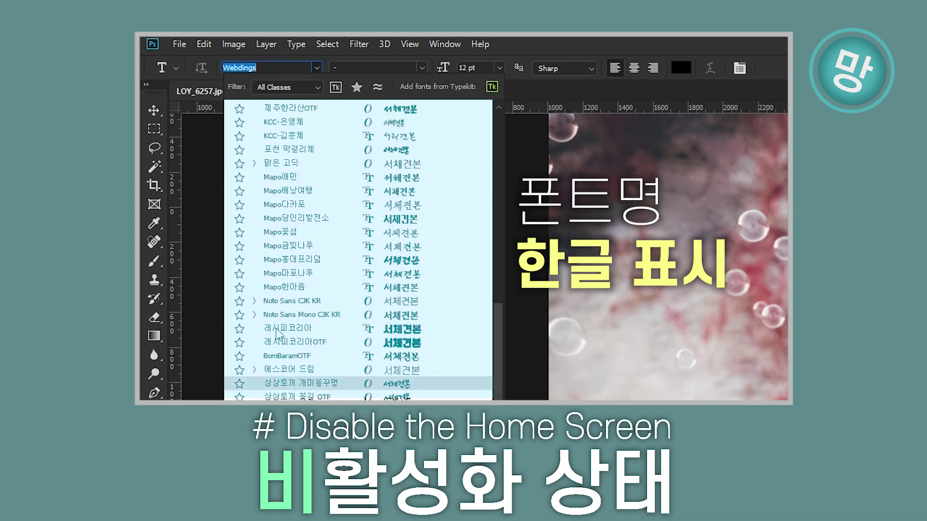
pyautogui.scroll(6, 277, 332)
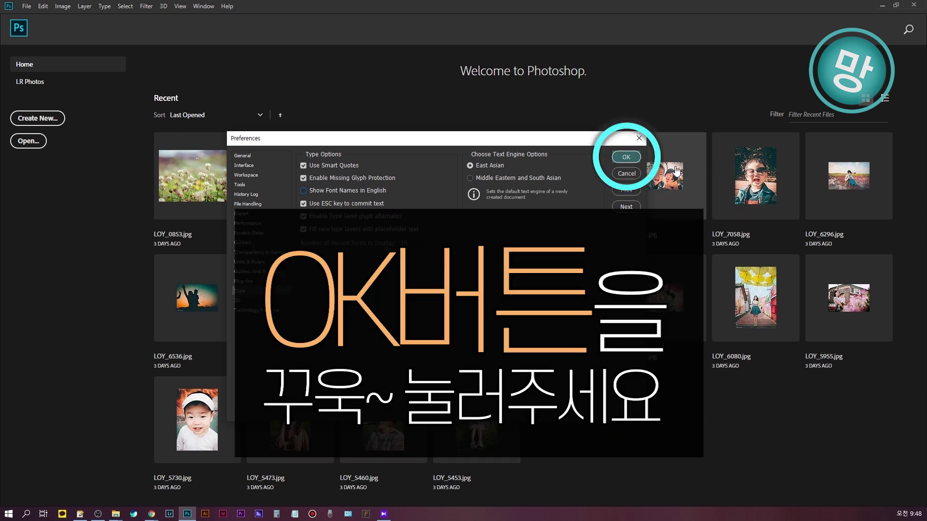
# Apply the changed preferences and close the Preferences dialog
pyautogui.click(626, 157)
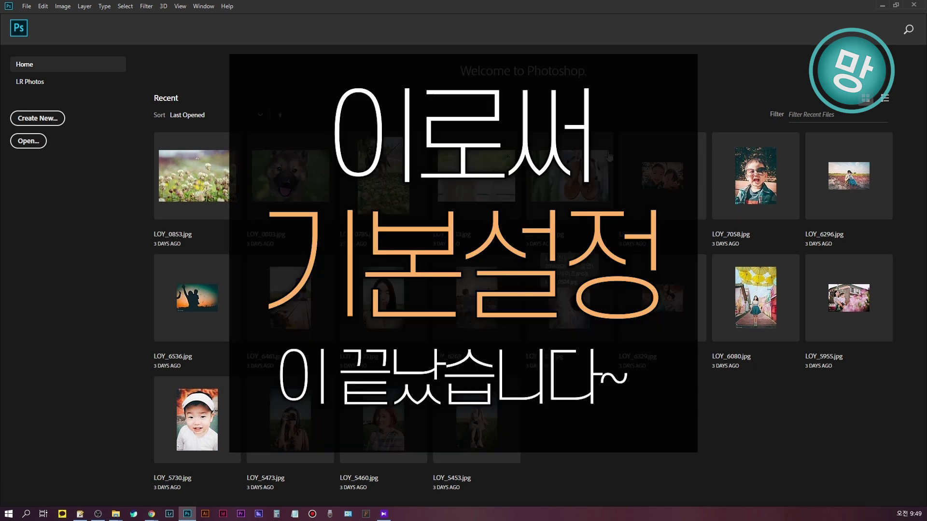